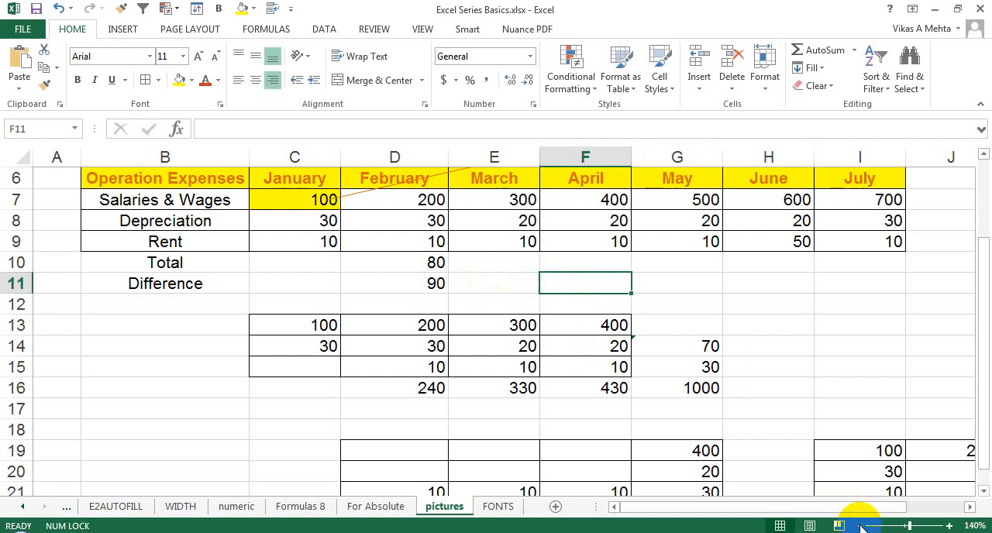
Step: Delete rows 12 to 28 below the operation expenses table on the pictures sheet and return to cell A1
click(862, 525)
click(861, 526)
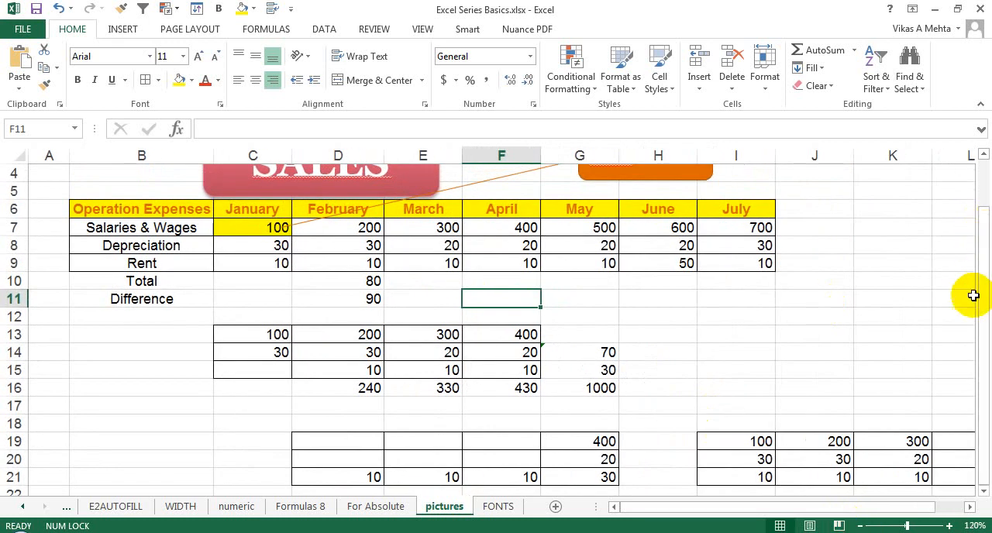
drag(969, 299, 971, 316)
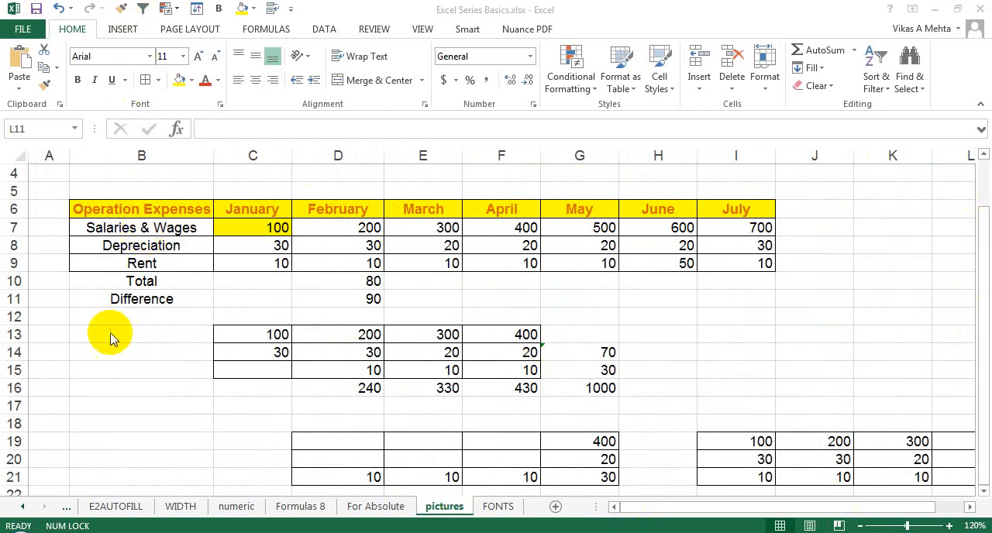
click(13, 313)
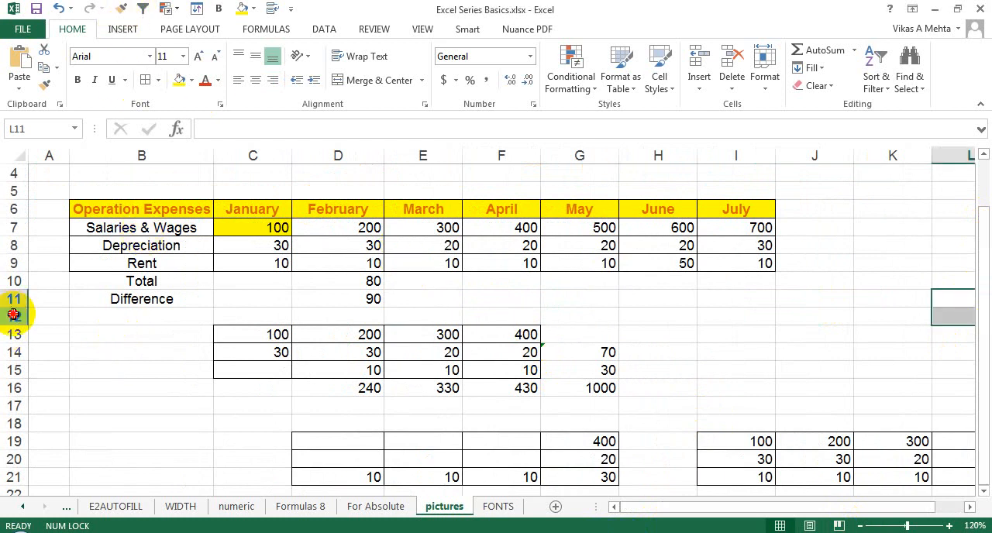
drag(13, 313, 13, 439)
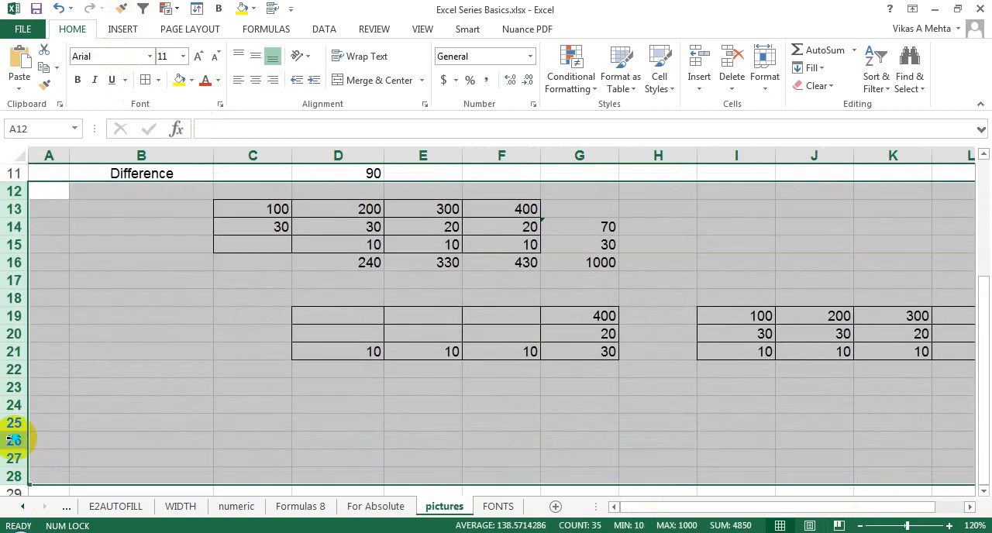
right_click(13, 440)
click(54, 332)
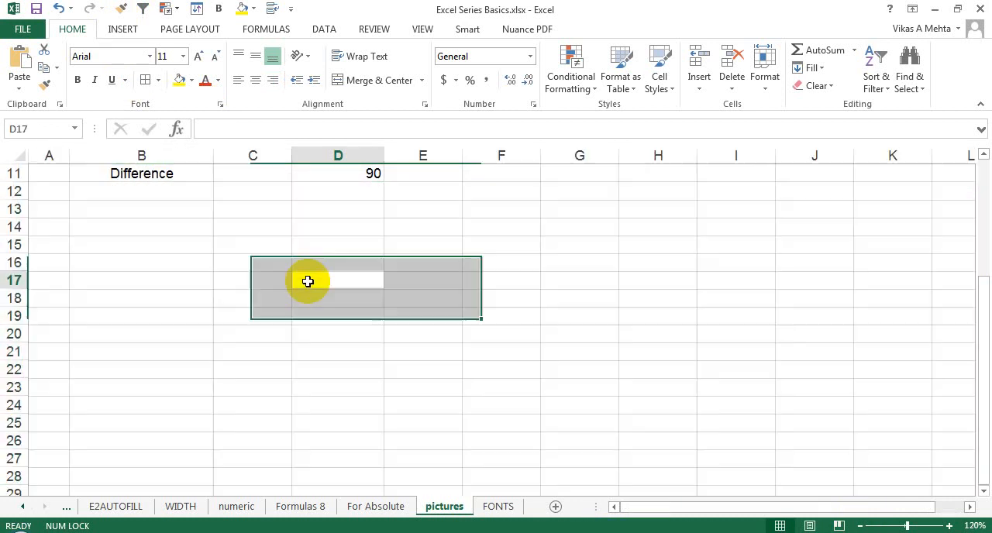
key(ctrl+Home)
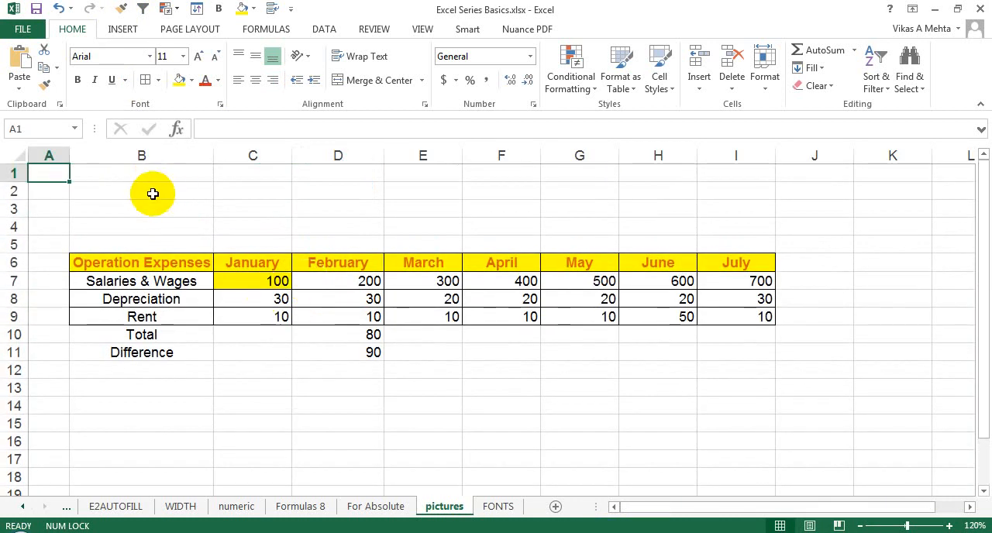
Step: Insert the picture images (1).jpg from the flowers folder at cell B2
click(151, 194)
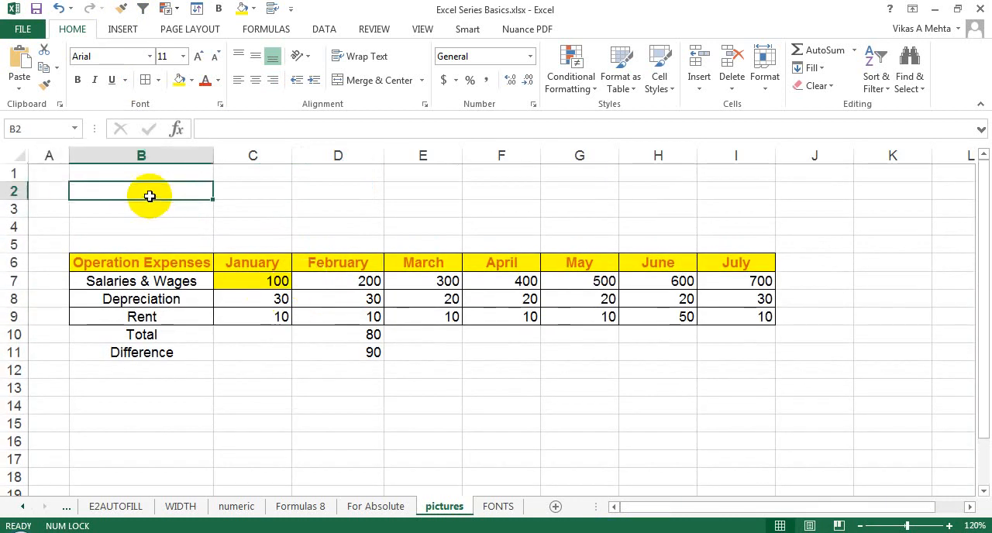
click(120, 33)
click(168, 64)
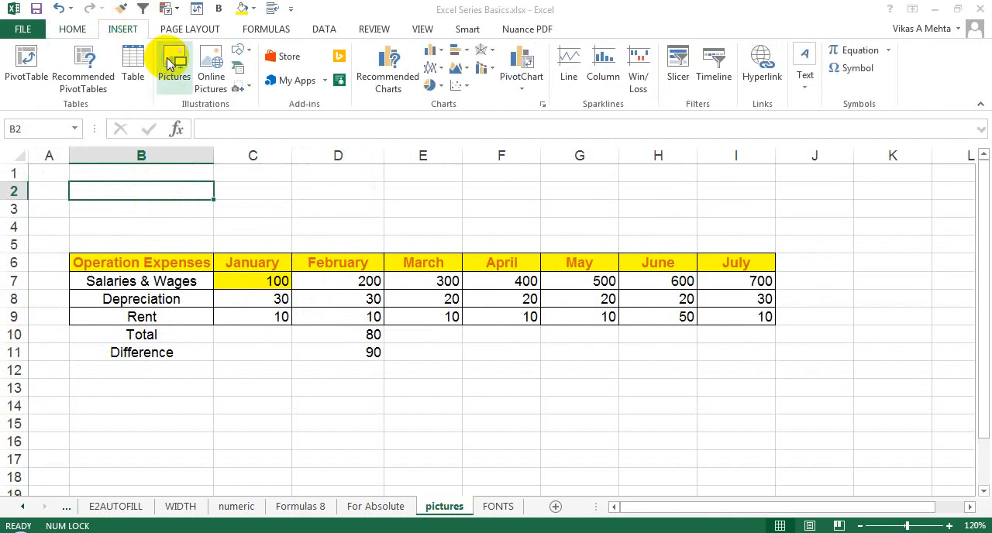
click(273, 177)
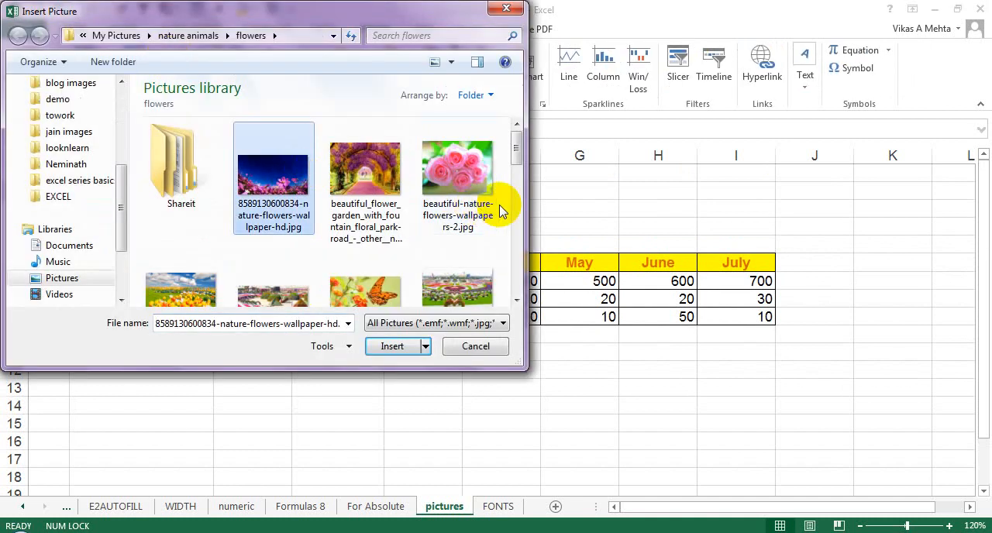
scroll(514, 224, down, 2)
scroll(514, 223, down, 1)
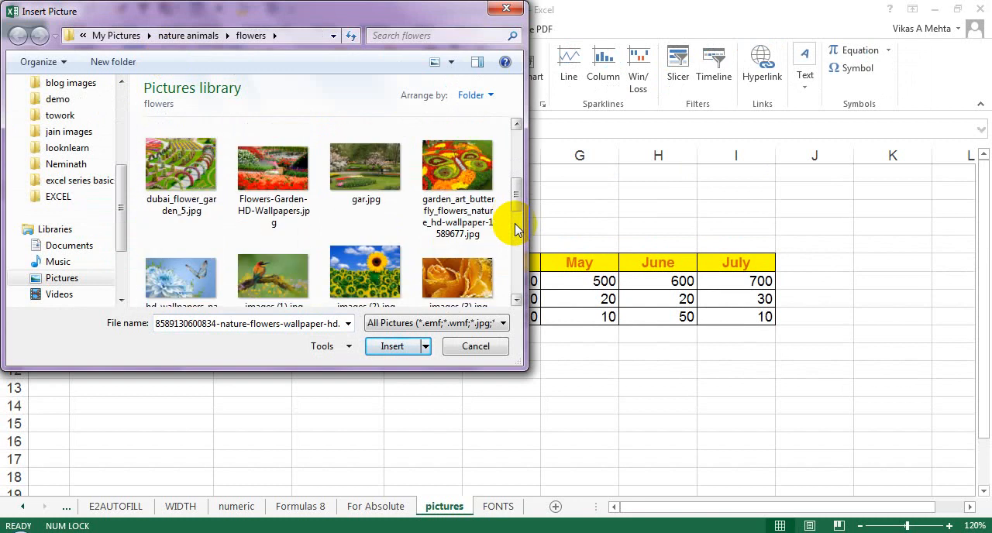
click(283, 275)
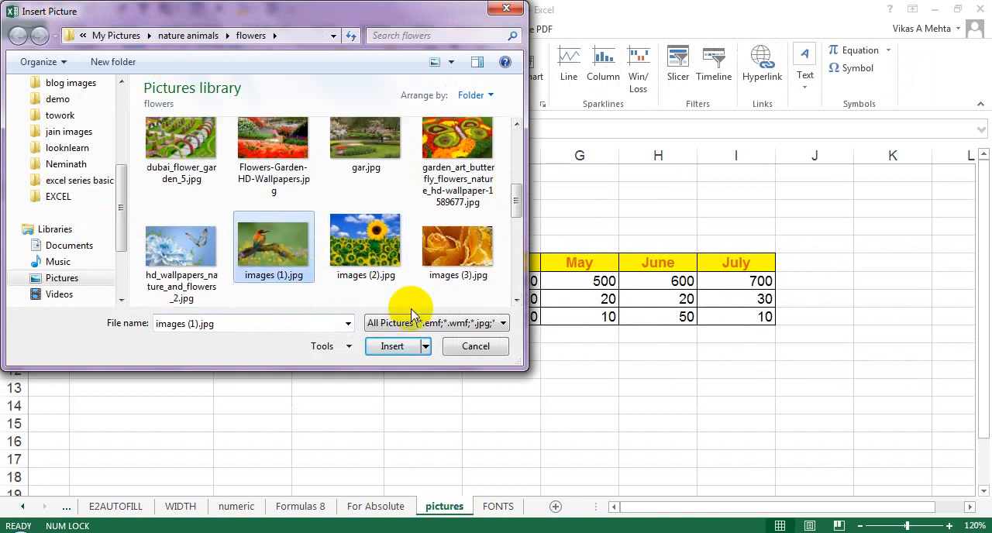
click(393, 346)
Step: Enlarge the bird picture to about 2.83" by 4.54" and place it over the middle months of the table
drag(272, 294, 734, 385)
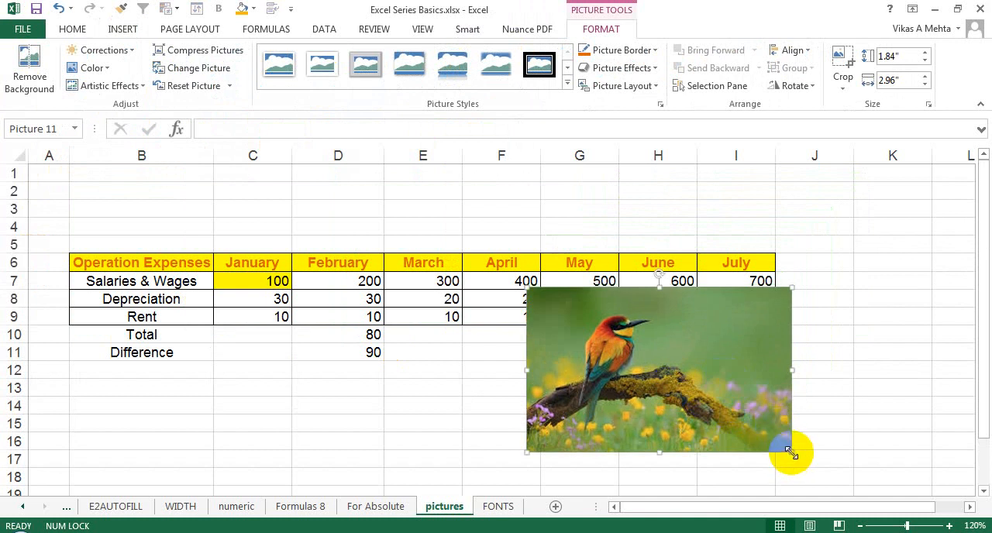
drag(791, 453, 933, 502)
drag(789, 434, 626, 349)
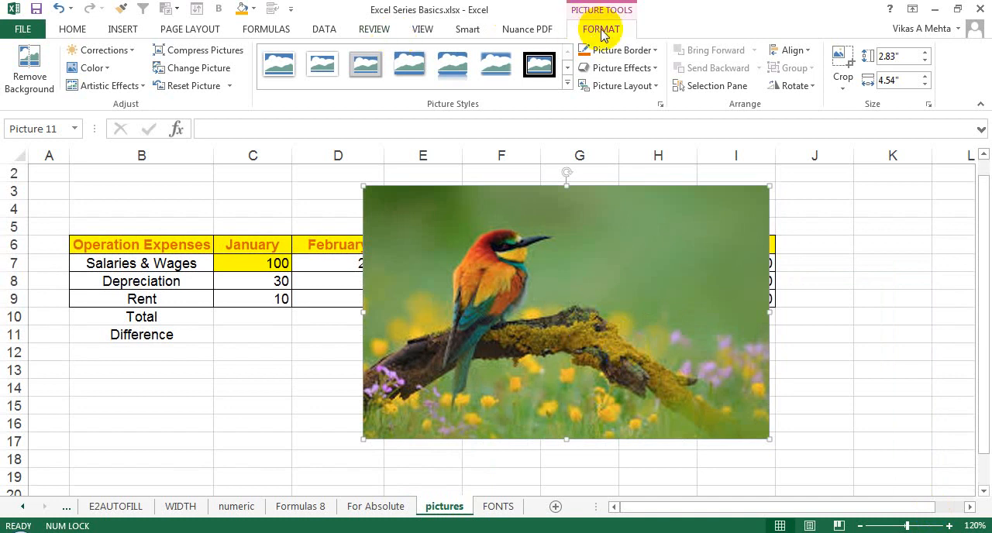
Step: Brighten the bird picture with a Brightness/Contrast correction preset
click(322, 65)
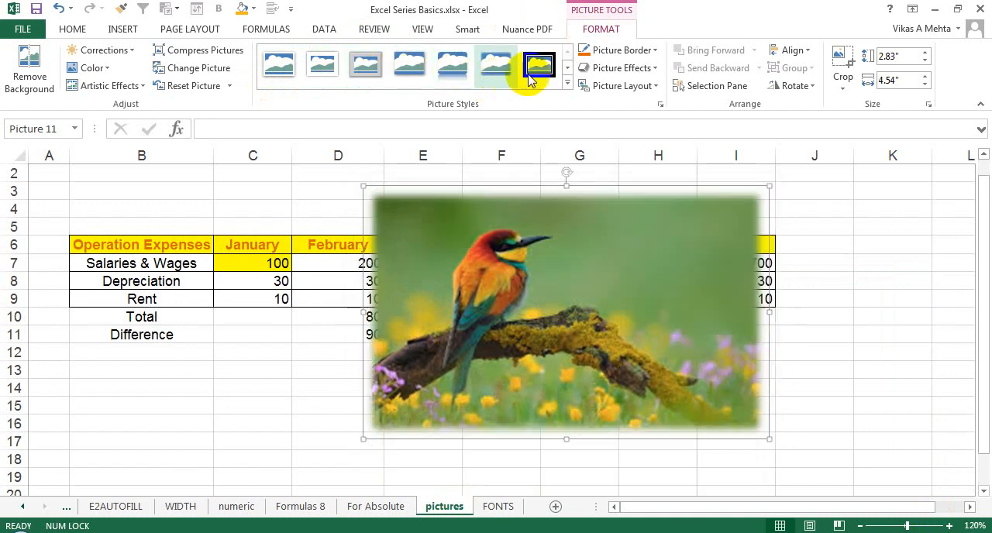
click(110, 50)
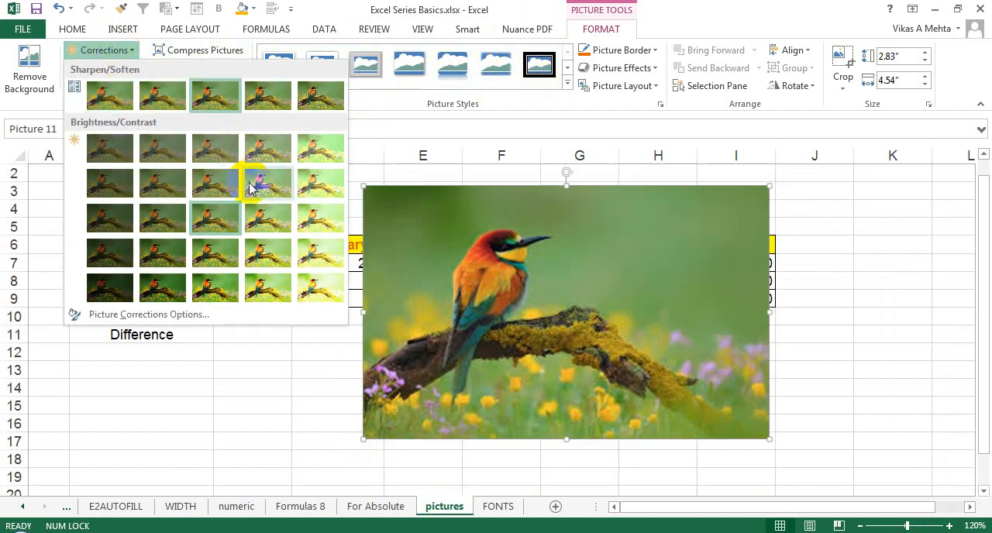
click(265, 185)
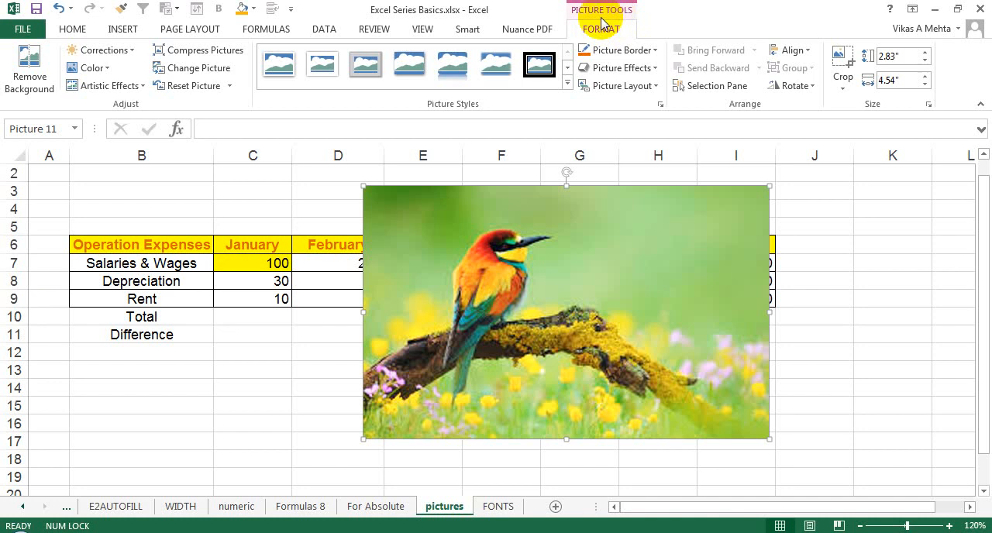
Step: Insert a screenshot of the Windows Photo Viewer window showing 19 INSERT IMAGES N SHAPES.png and delete it again
click(122, 30)
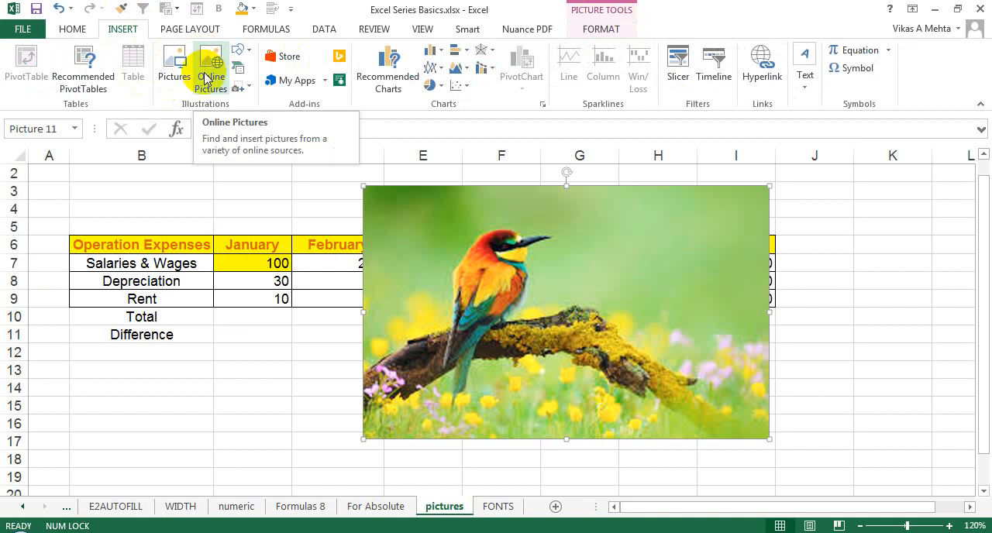
click(248, 54)
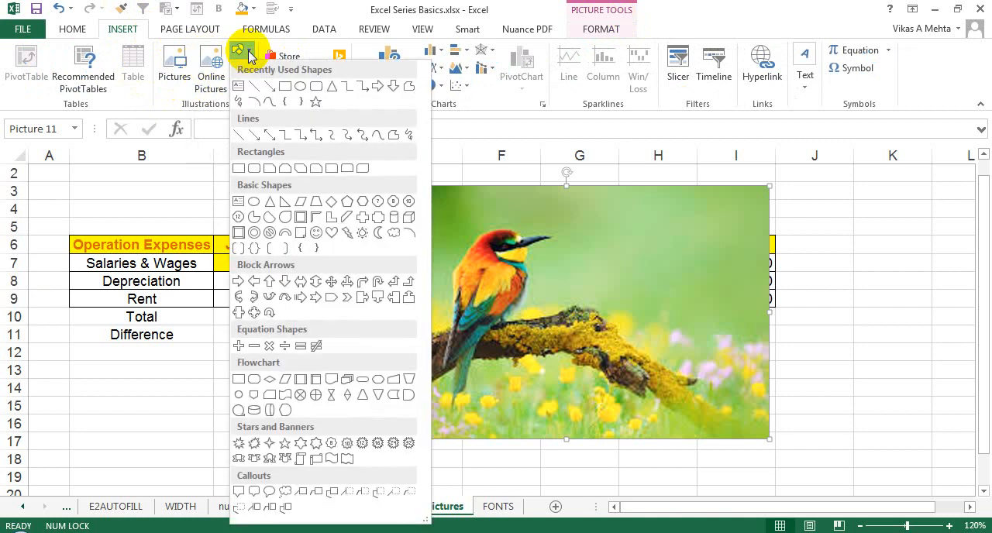
click(250, 54)
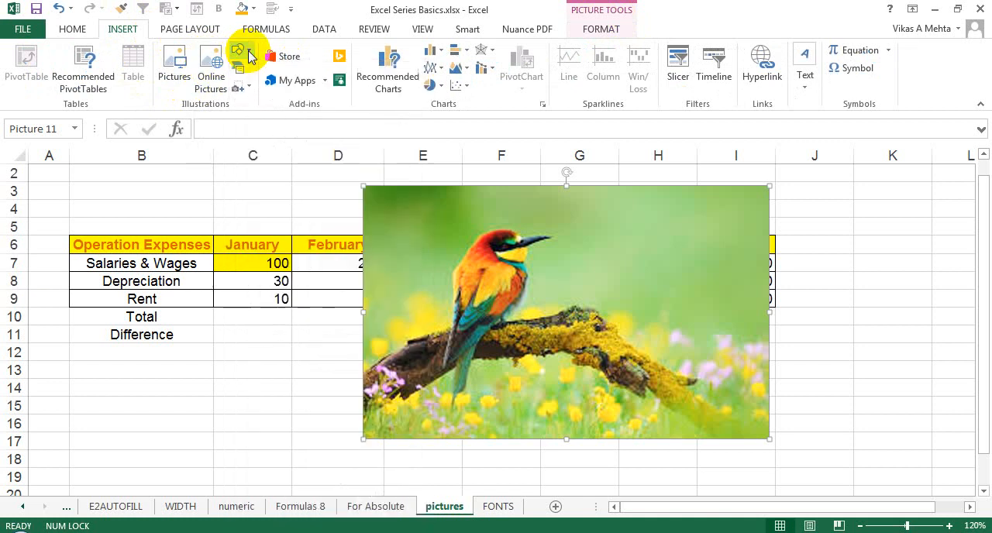
click(250, 89)
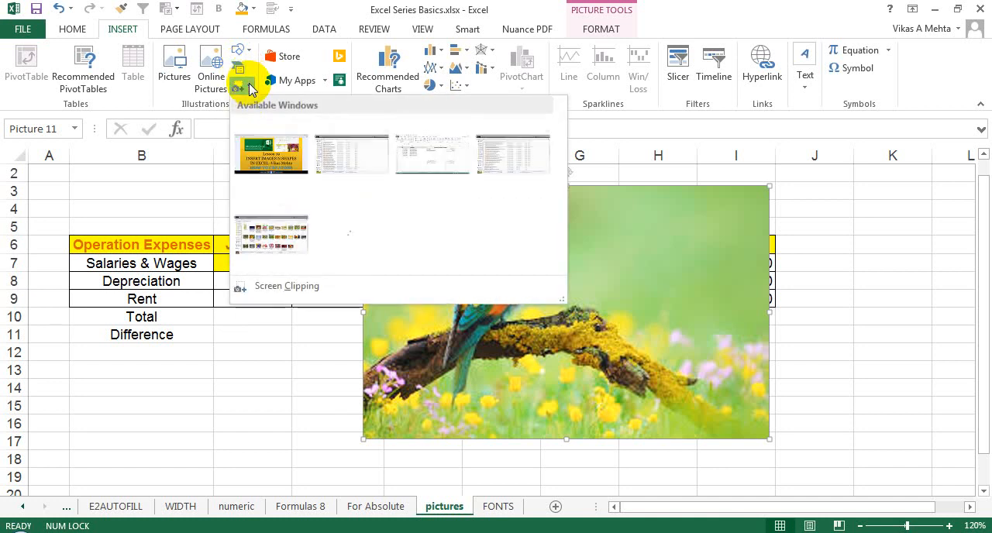
click(294, 174)
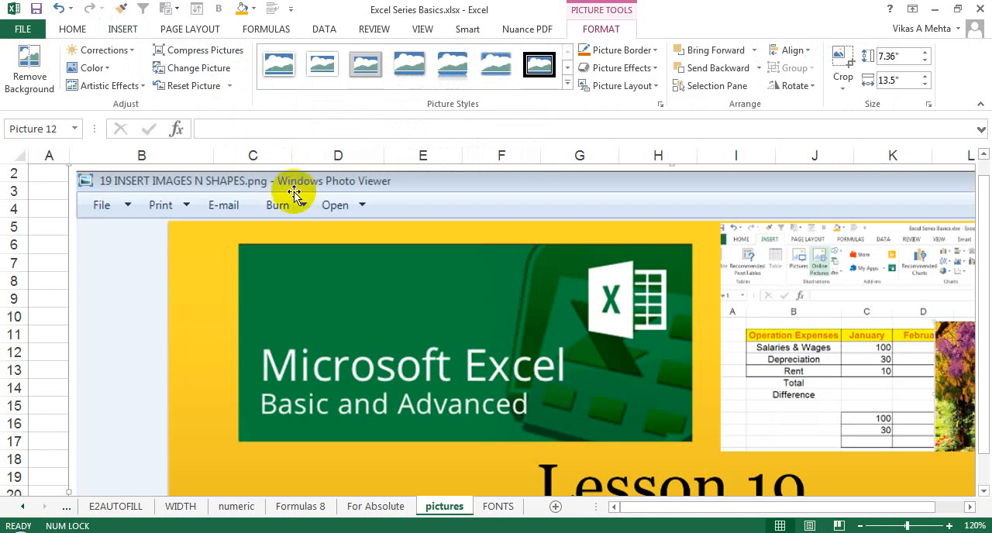
key(Delete)
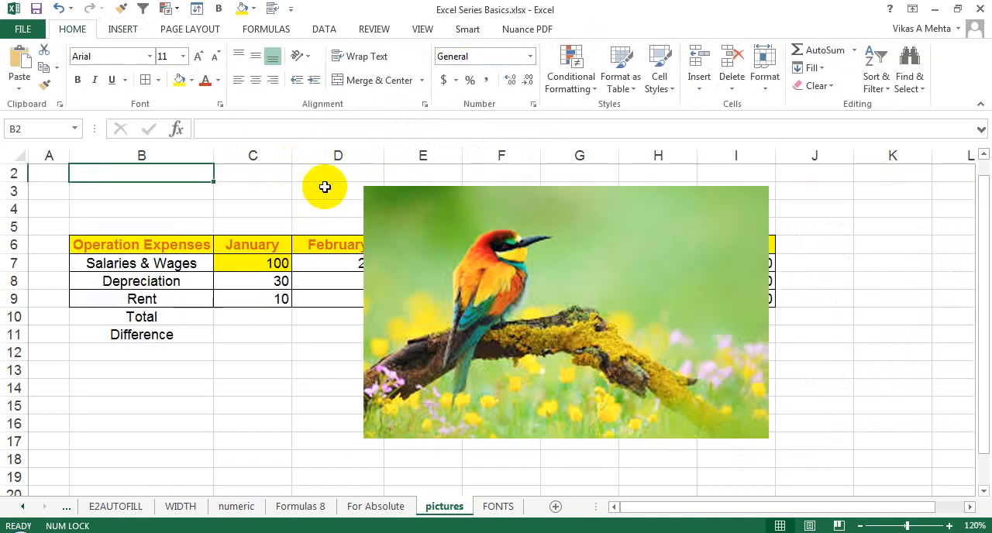
Step: Shift the bird picture to column G and paste a screen clip of the flower garden photo from Windows Photo Viewer beside it
click(511, 212)
drag(511, 212, 726, 206)
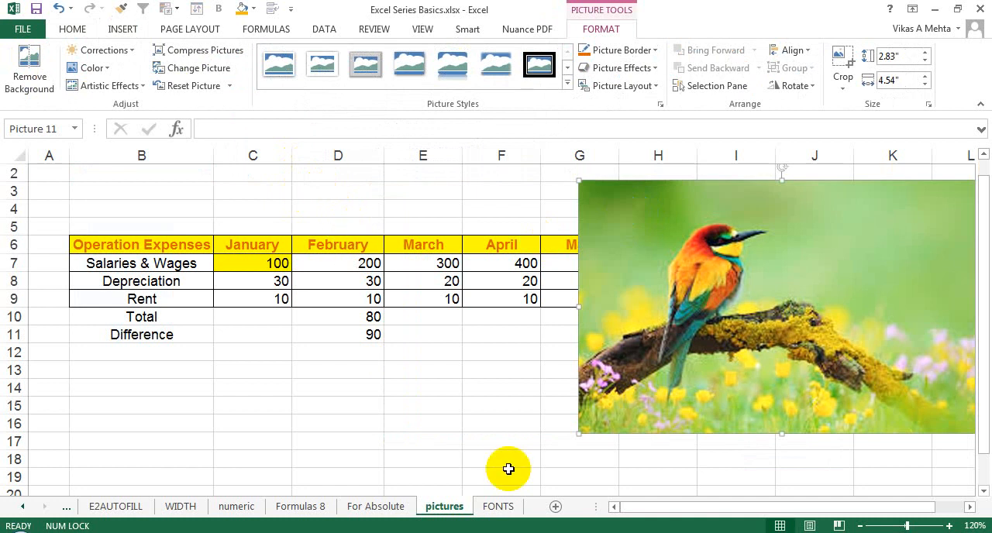
click(637, 532)
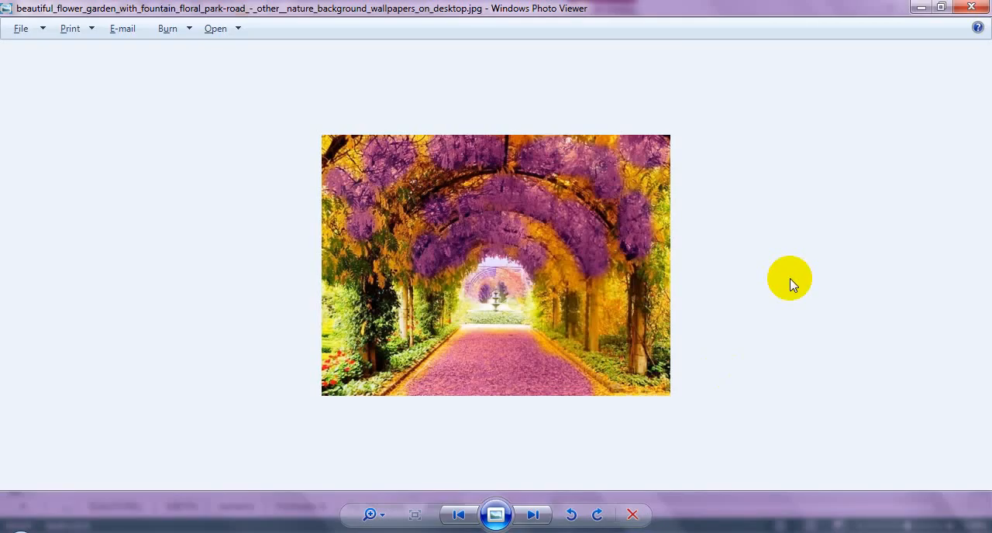
key(super+s)
drag(325, 136, 670, 396)
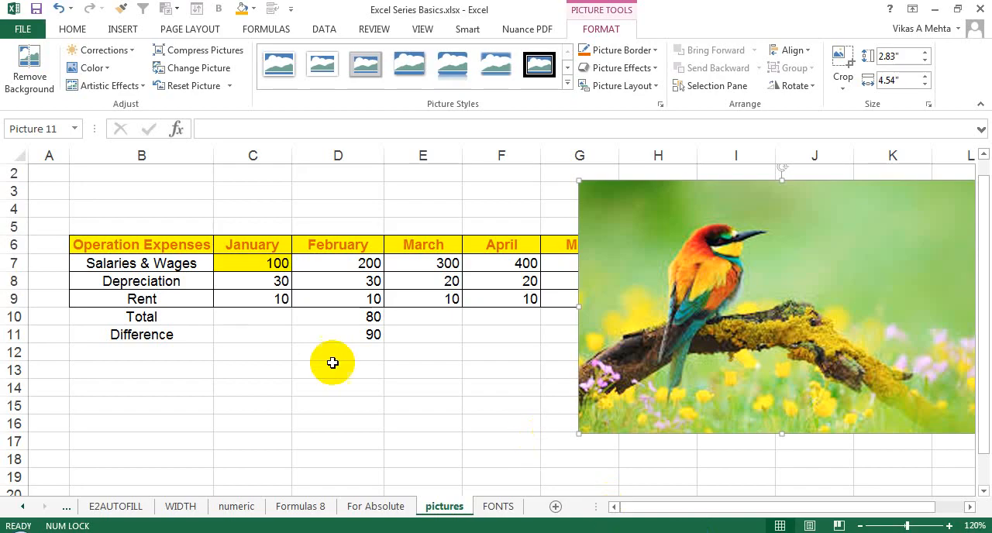
click(326, 352)
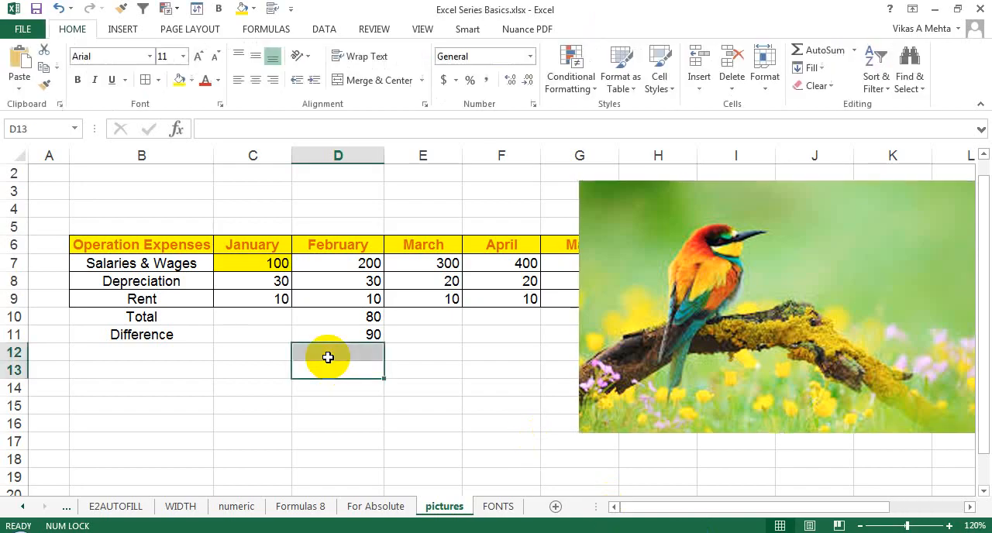
key(ctrl+v)
drag(342, 407, 212, 234)
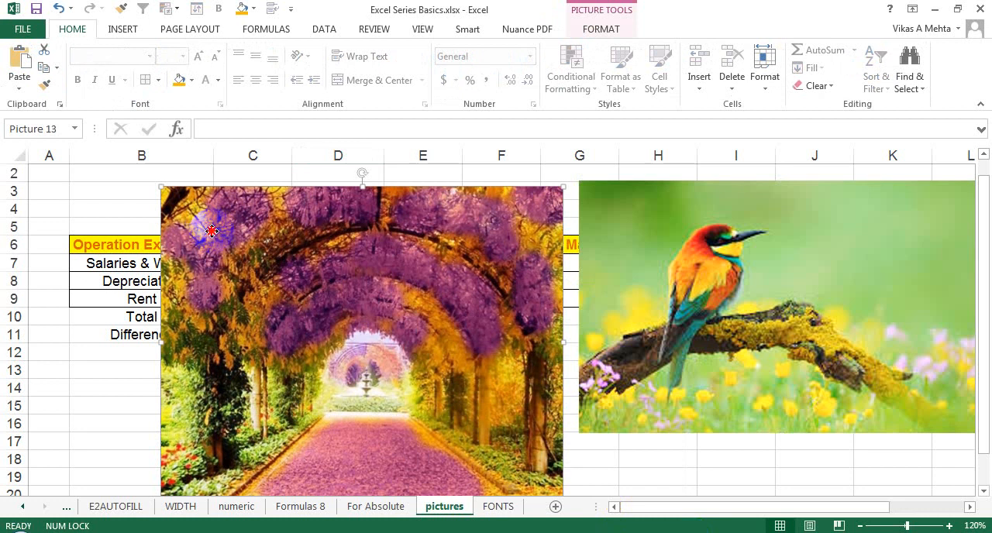
Step: Delete the flower garden clip and the bird picture from the sheet
key(Delete)
click(728, 227)
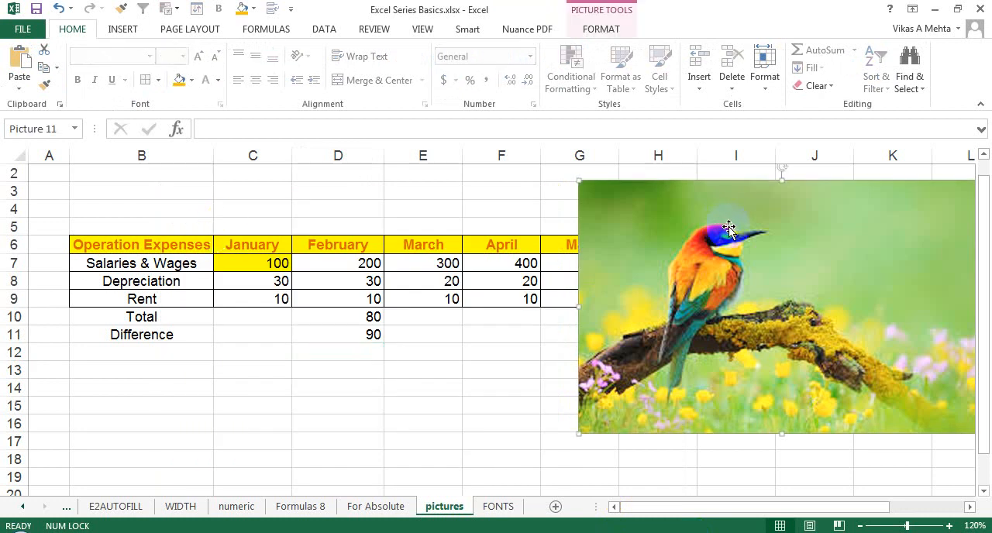
key(Delete)
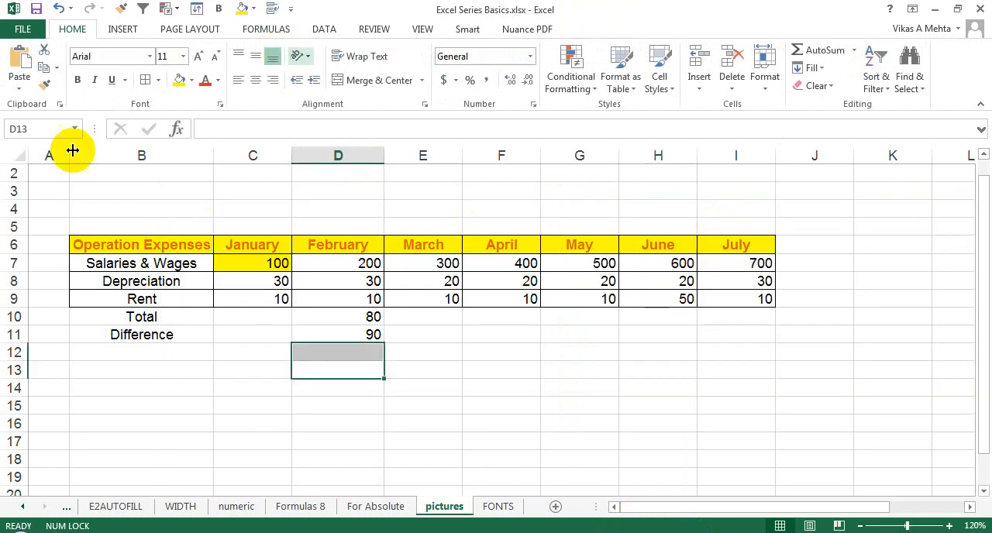
Step: Delete the blank rows 2 to 5 above the operation expenses table
drag(17, 173, 17, 224)
right_click(17, 224)
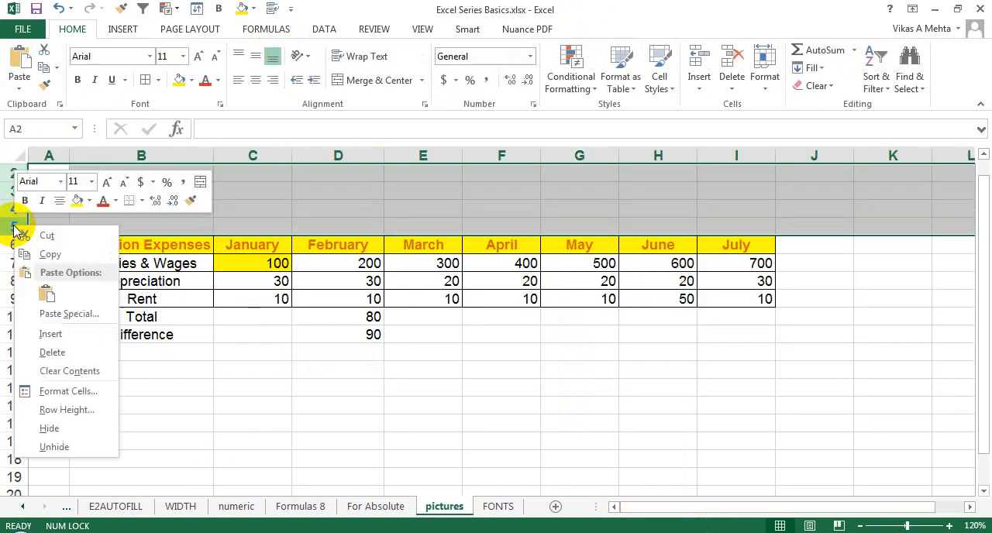
click(64, 351)
click(343, 228)
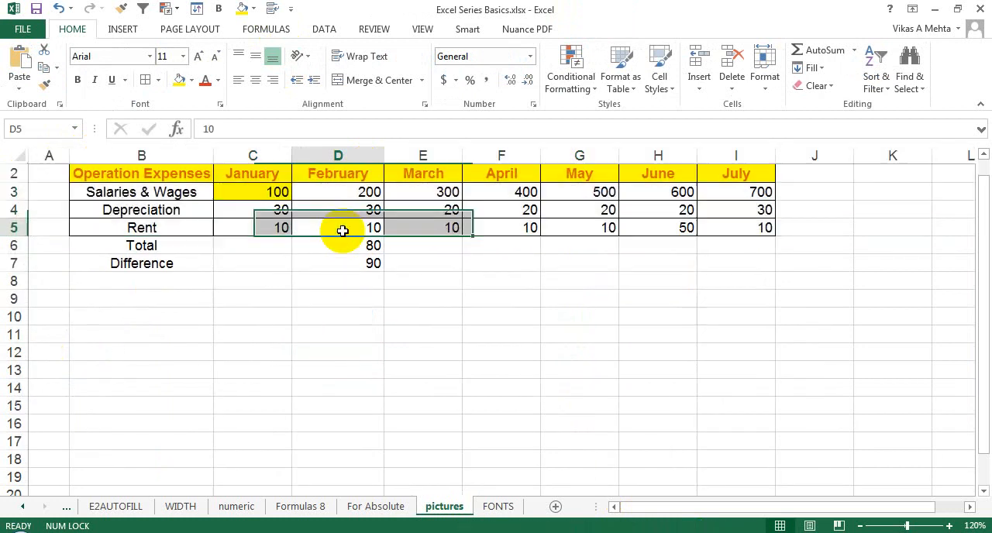
Step: Draw an oval about 4.22" wide and 2.36" high below the expenses table and enter a greeting with the presenter's first name in it
click(194, 29)
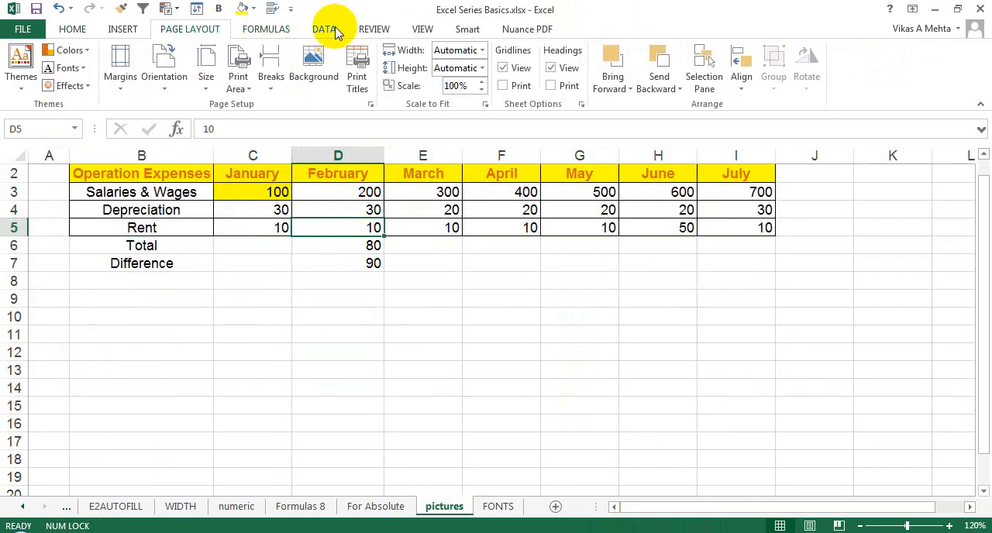
click(117, 31)
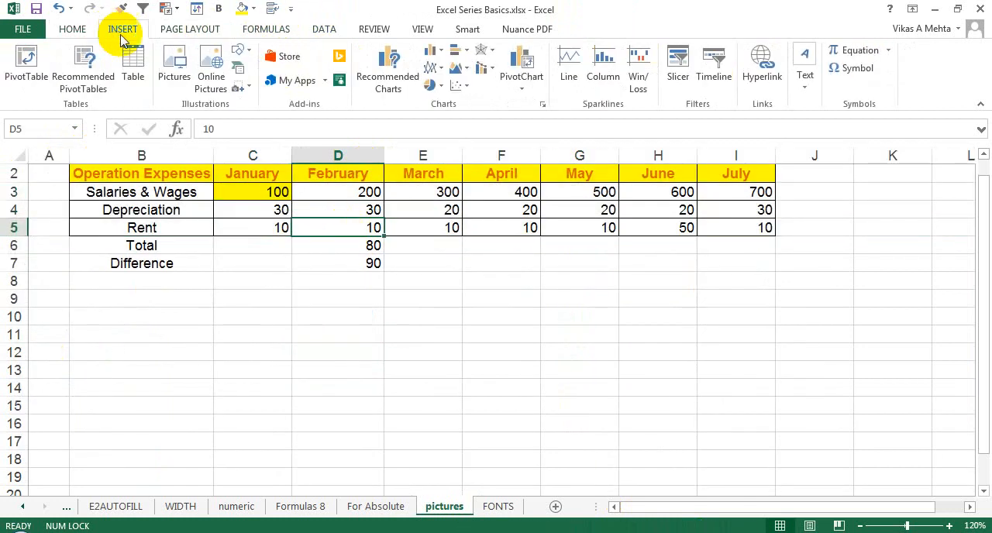
click(243, 91)
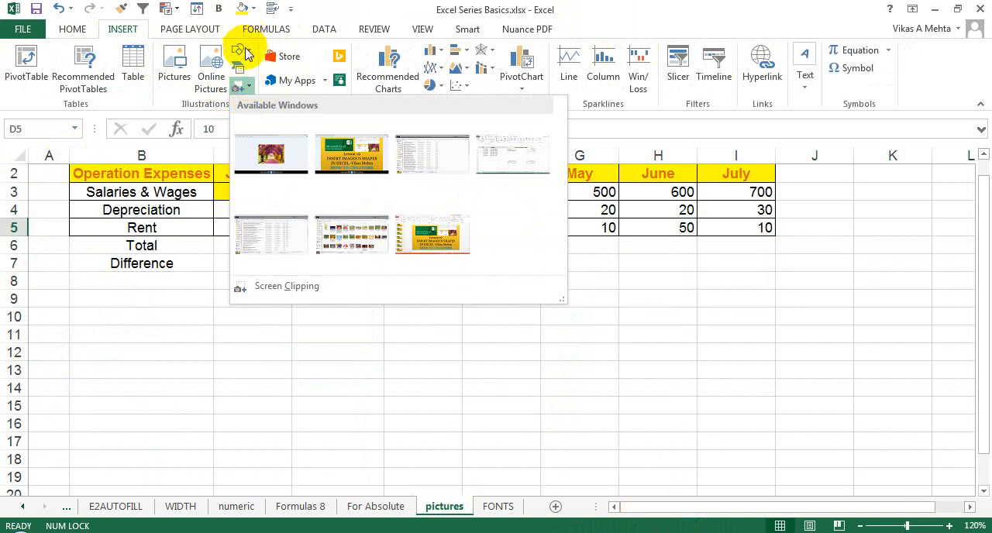
click(246, 53)
click(246, 53)
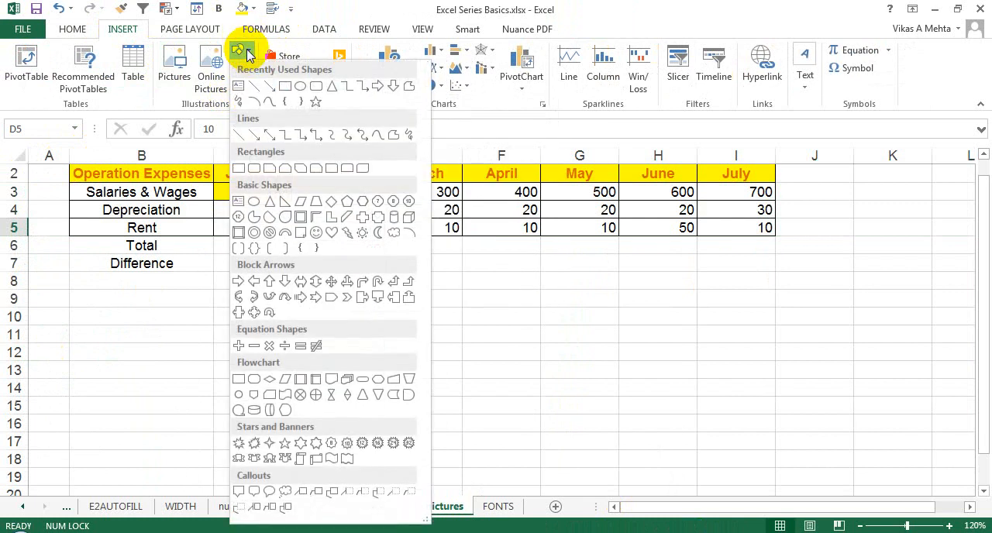
click(301, 86)
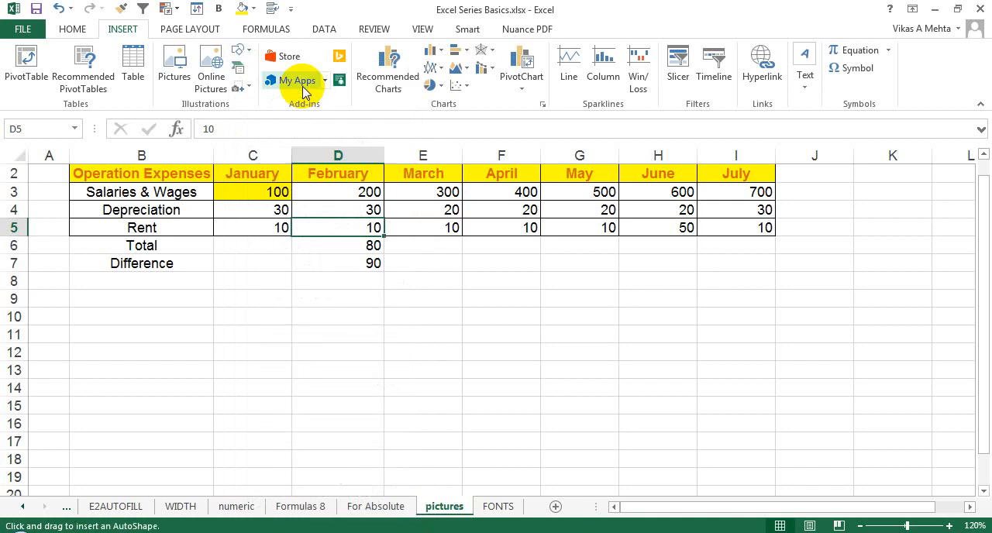
drag(468, 266, 656, 372)
mouse_move(571, 336)
mouse_down()
mouse_move(627, 408)
mouse_move(552, 368)
mouse_up()
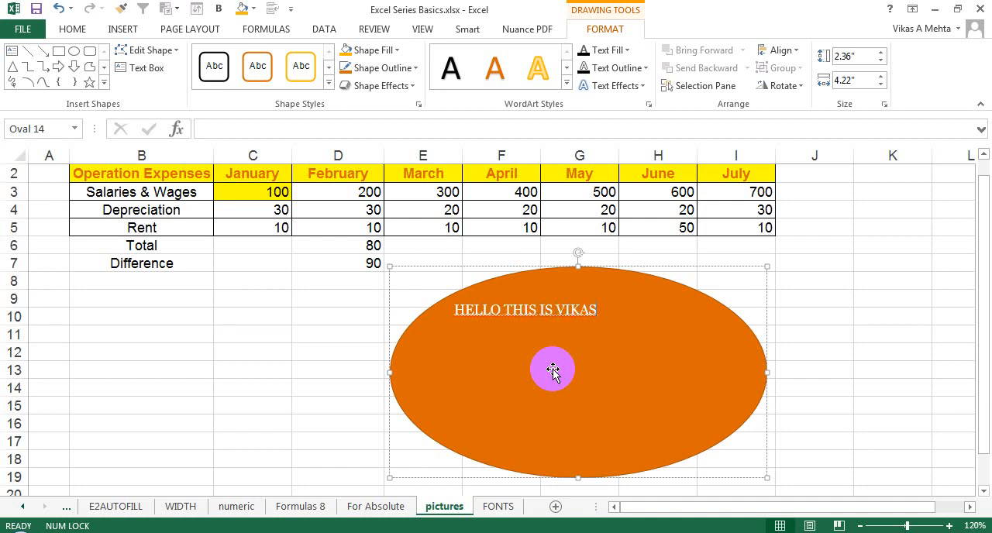
Step: Apply the pink gradient shape style to the oval and change its fill to a light orange theme colour
click(607, 266)
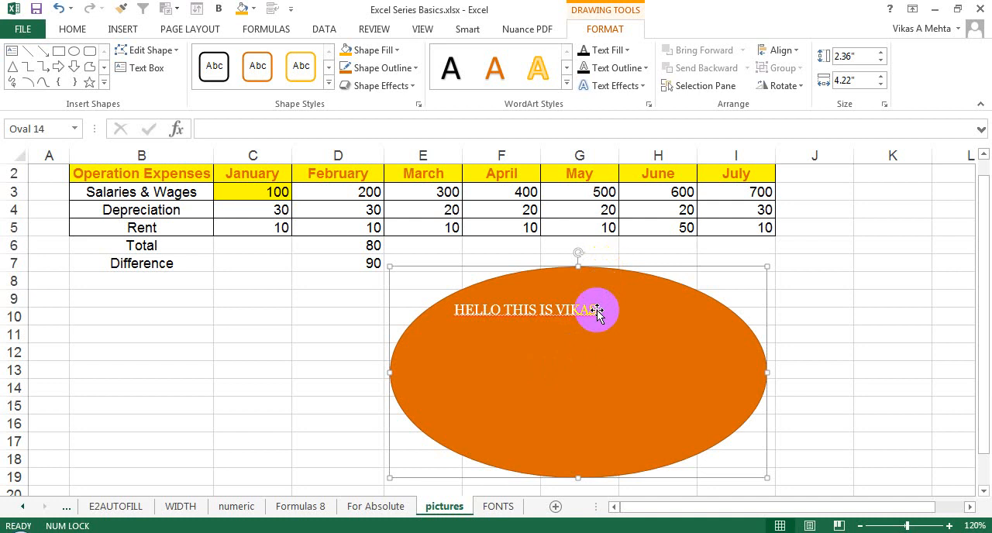
click(328, 82)
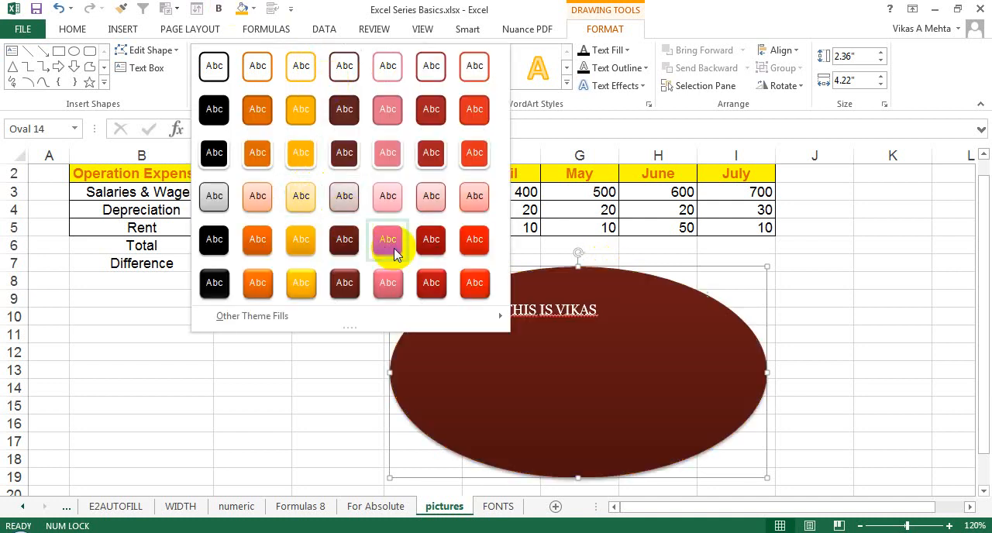
click(382, 245)
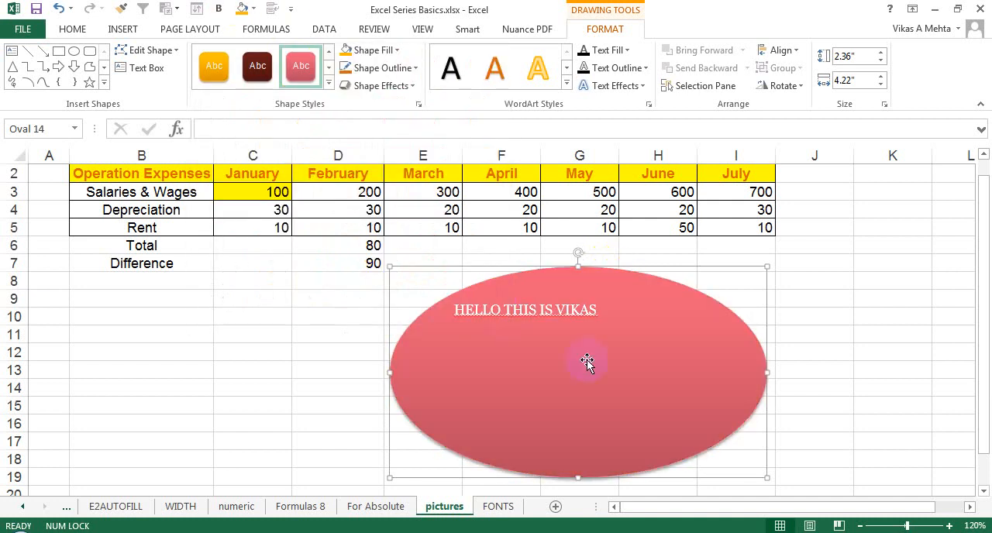
click(181, 49)
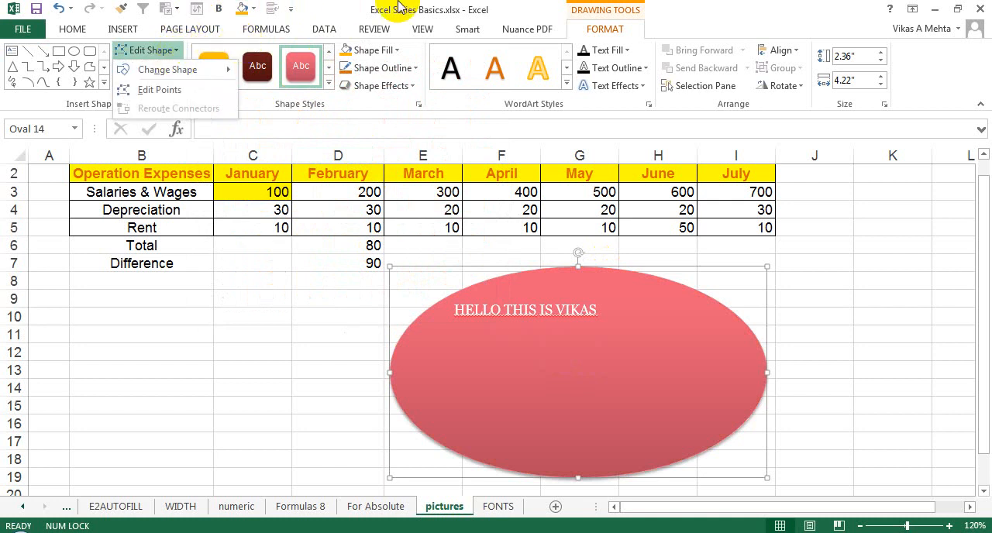
click(397, 50)
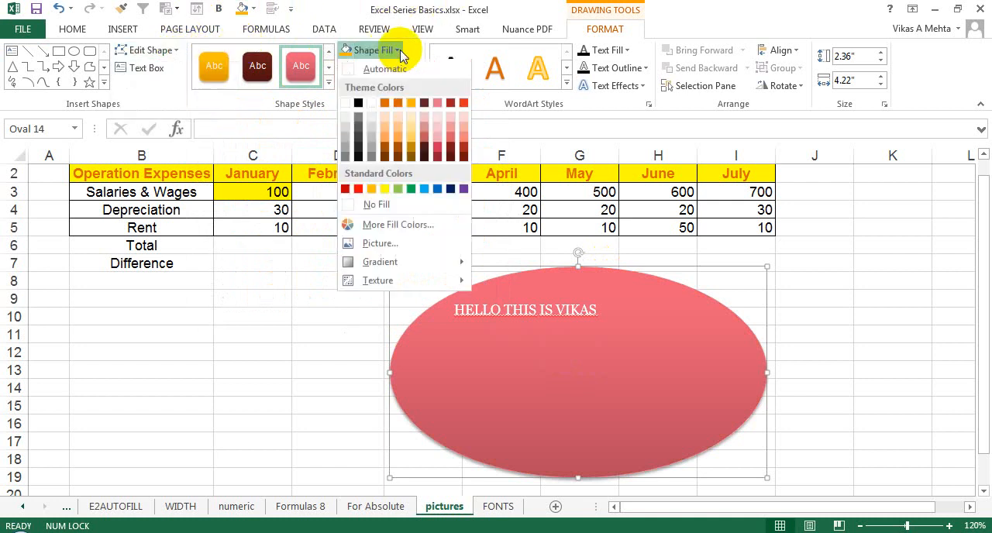
click(401, 124)
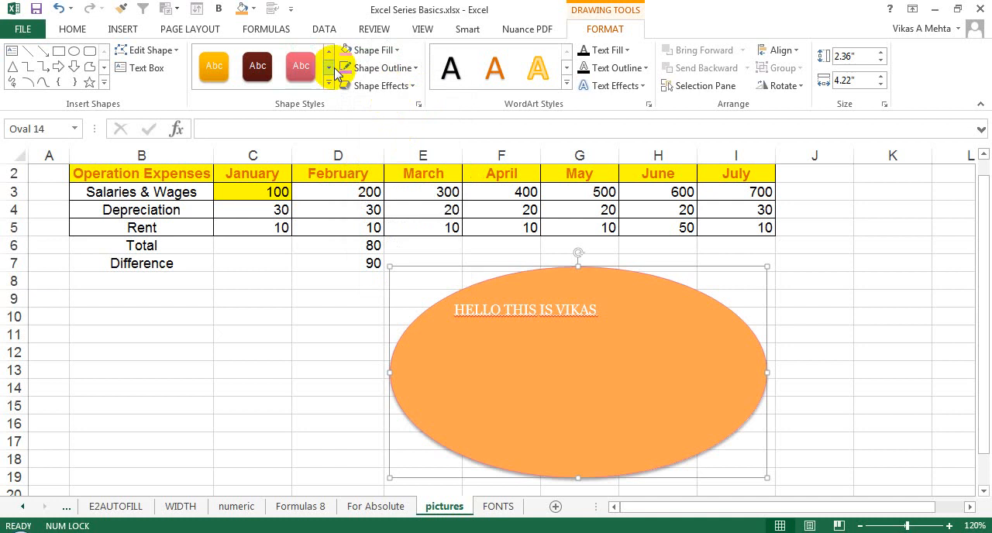
Step: Enlarge the oval's text to 36 pt and reduce it to 28 pt
click(73, 28)
click(185, 56)
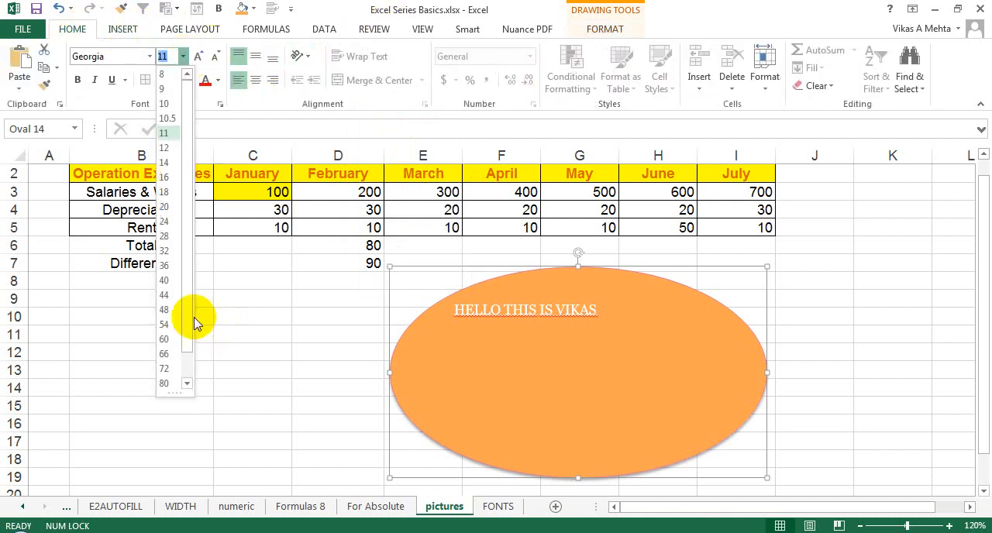
click(166, 262)
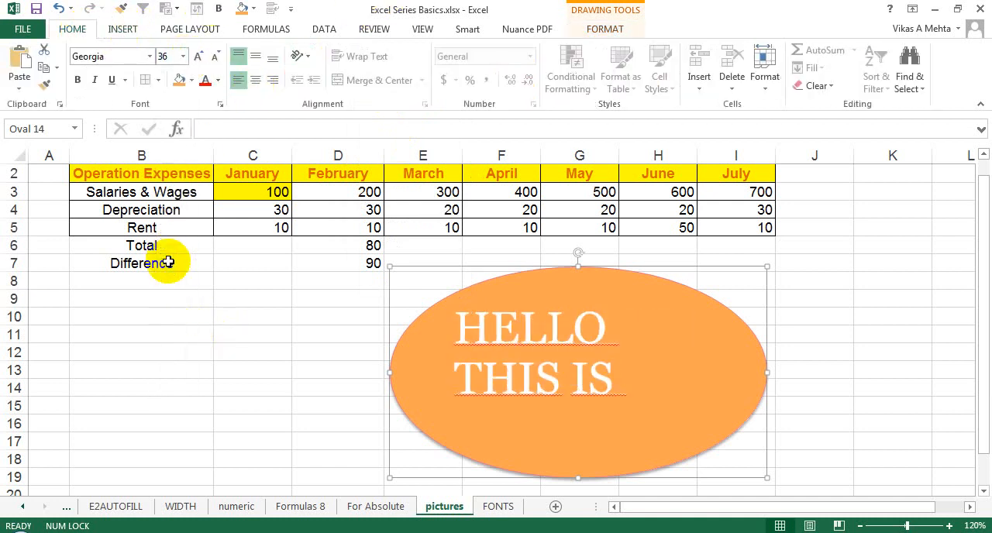
click(184, 56)
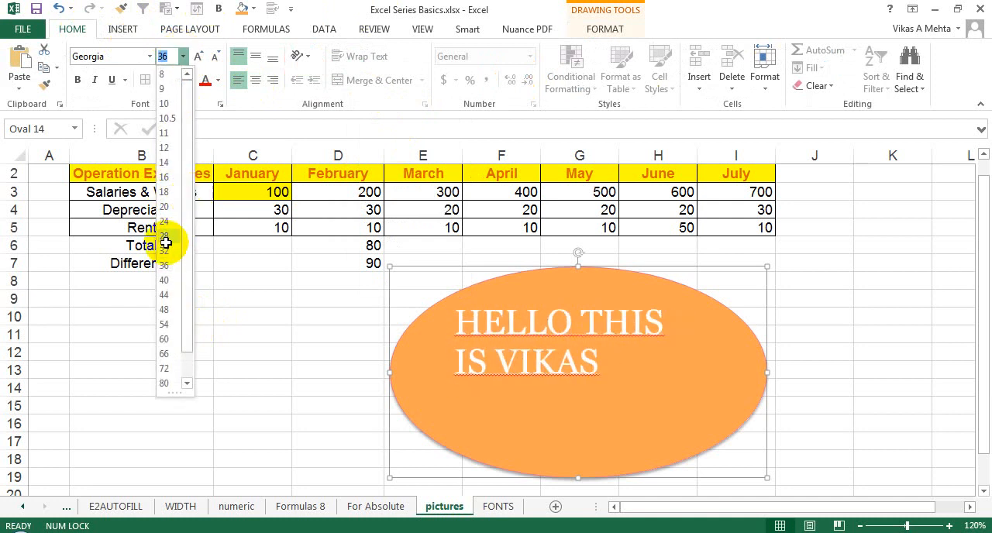
click(177, 245)
Step: Make the oval's text bold and black, and break the line after HELLO
click(77, 79)
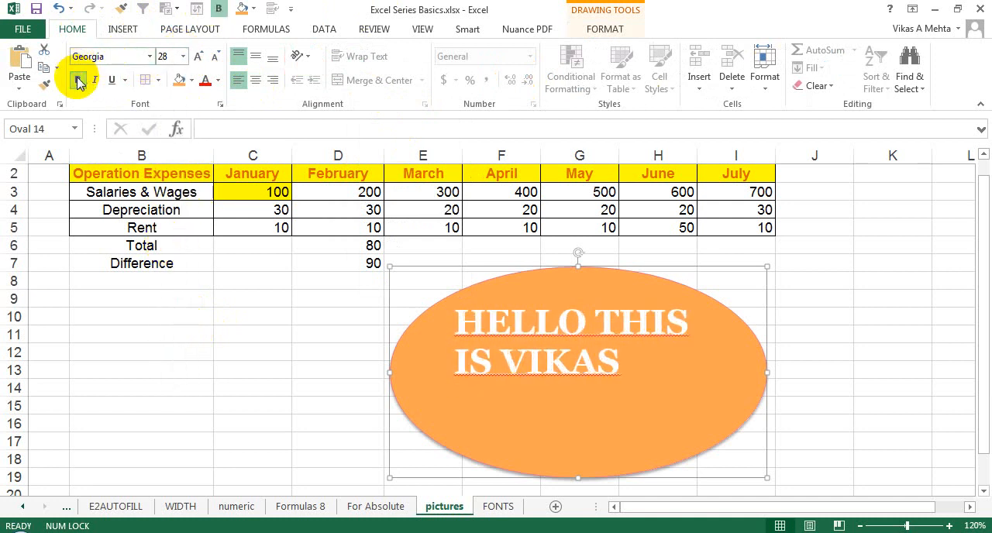
click(218, 80)
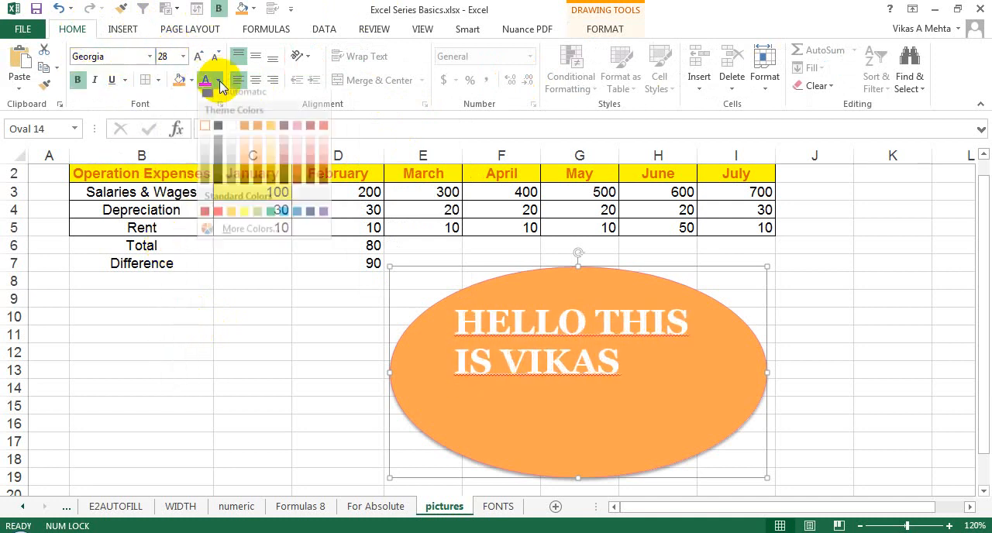
click(218, 134)
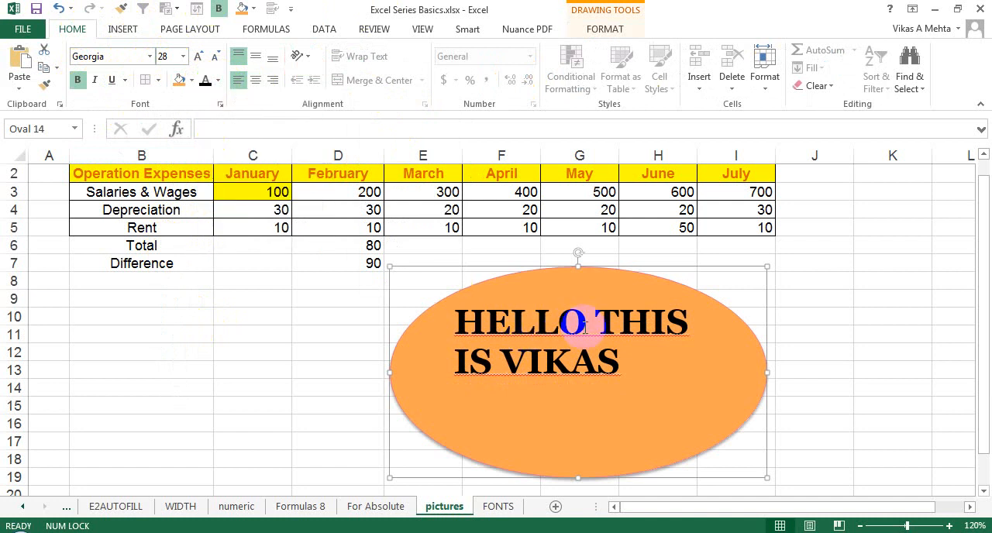
key(Return)
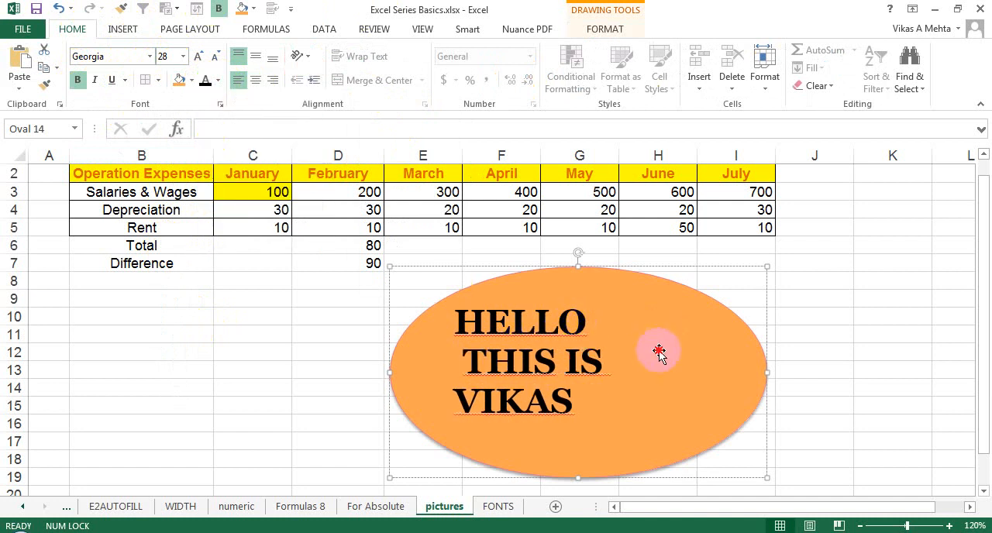
click(377, 227)
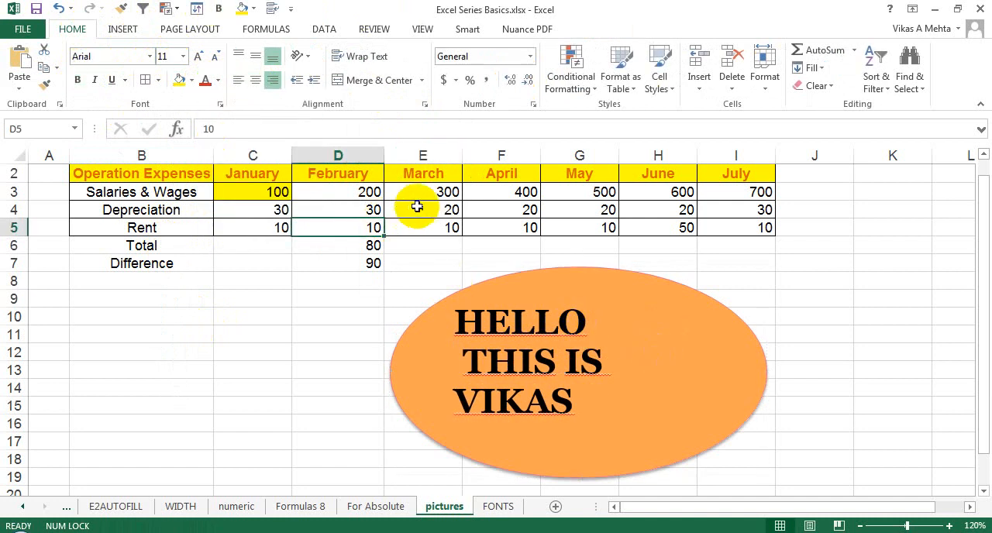
Step: Draw an arrow from January's Salaries & Wages in C3 to cell J10 and apply a thicker dark brown line style
click(372, 212)
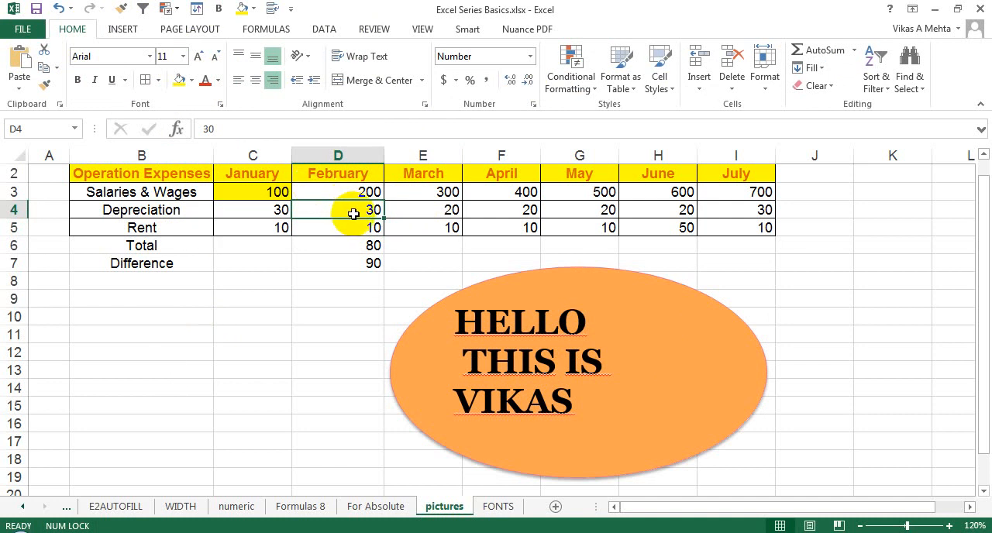
click(283, 191)
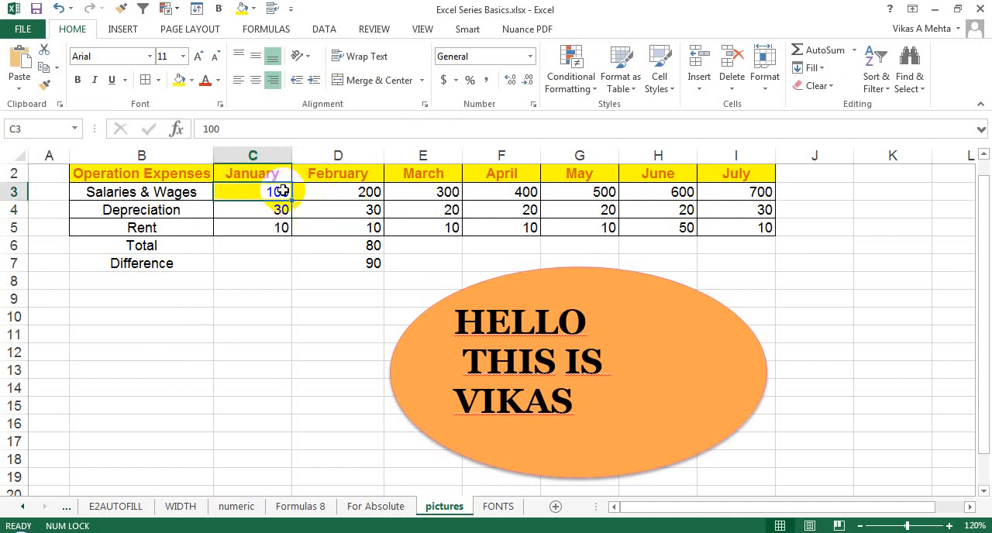
click(125, 29)
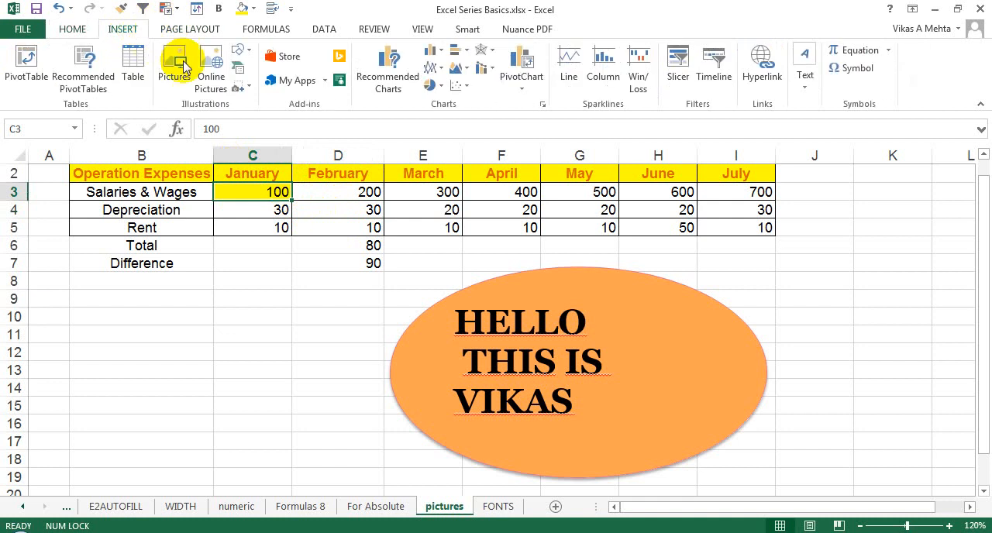
click(244, 49)
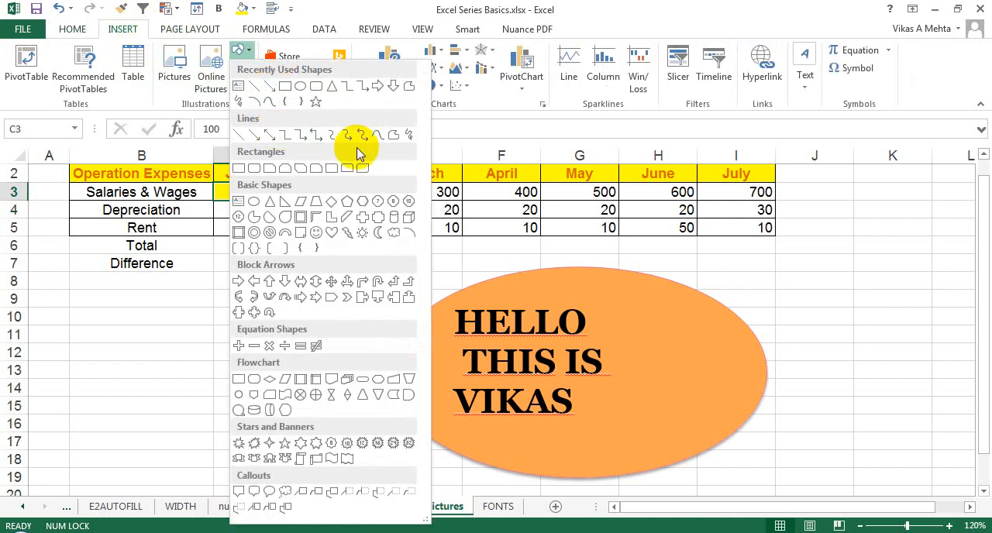
click(272, 87)
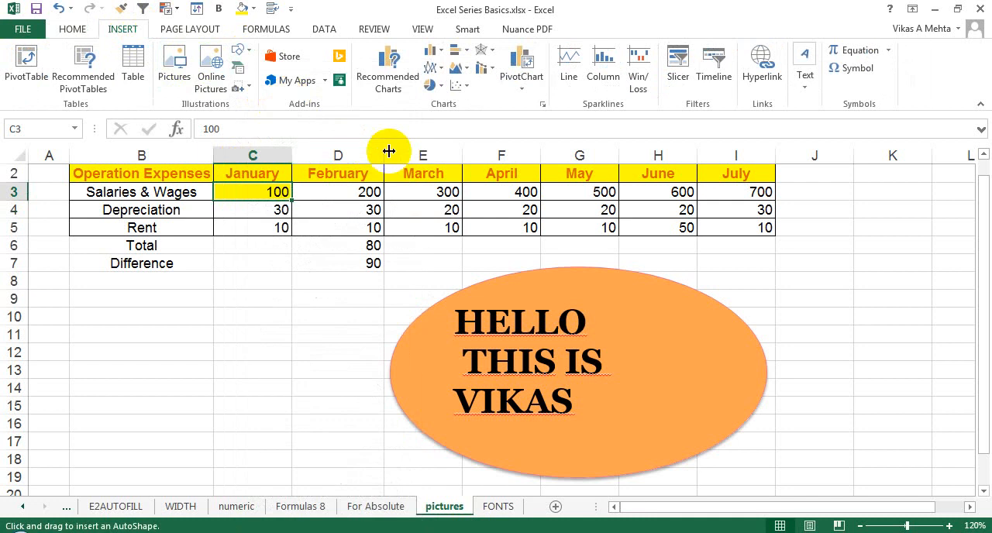
mouse_move(292, 194)
mouse_down()
mouse_move(703, 282)
mouse_move(543, 332)
mouse_move(842, 315)
mouse_up()
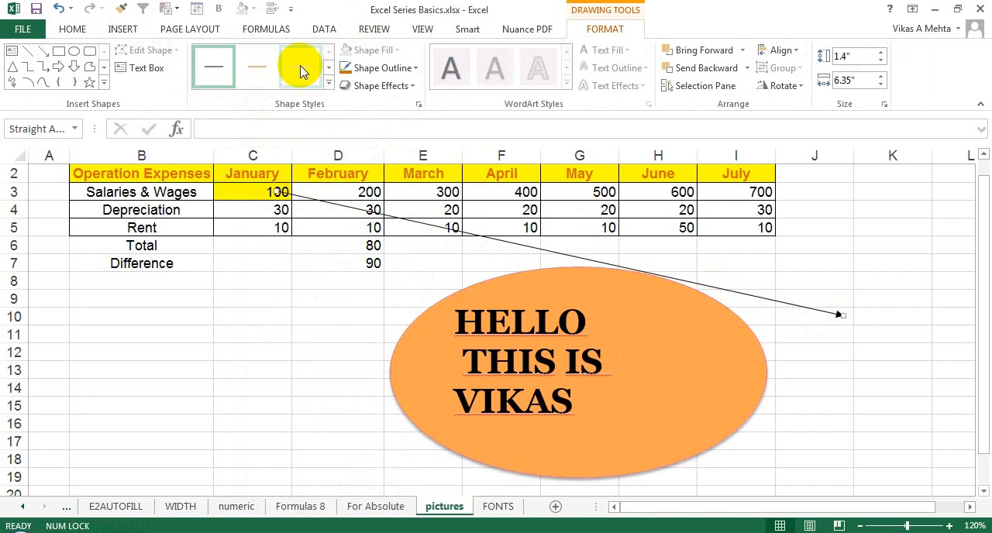
click(328, 85)
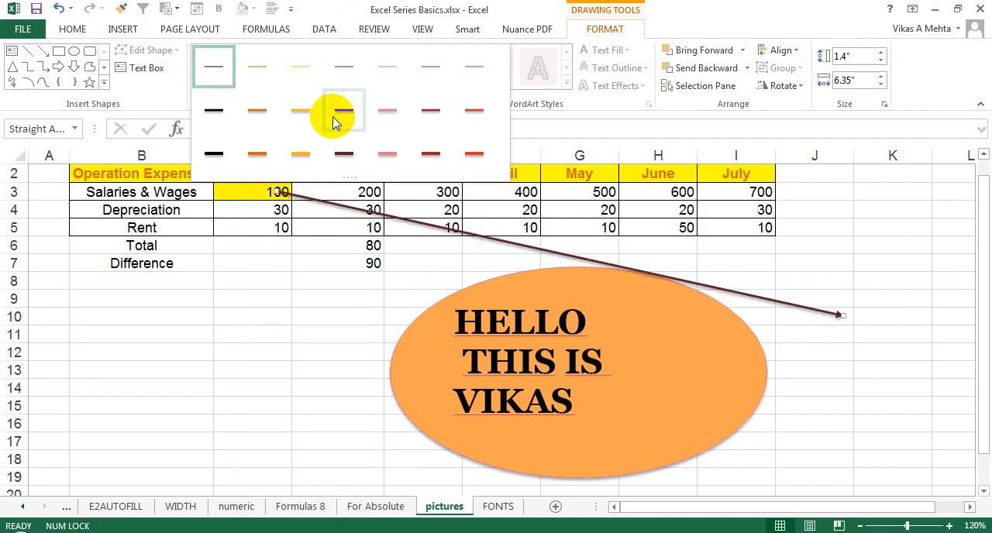
click(333, 117)
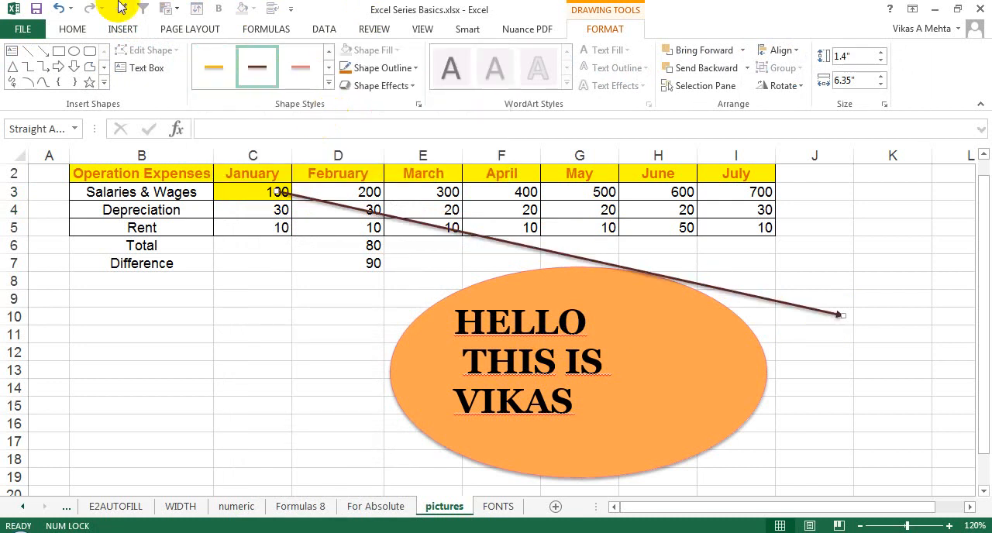
Step: Draw a rounded rectangle about 1.47" wide and 0.96" high at the arrow's tip containing "WHY IS THIS SALES SO LOW ?"
click(90, 51)
drag(831, 293, 962, 377)
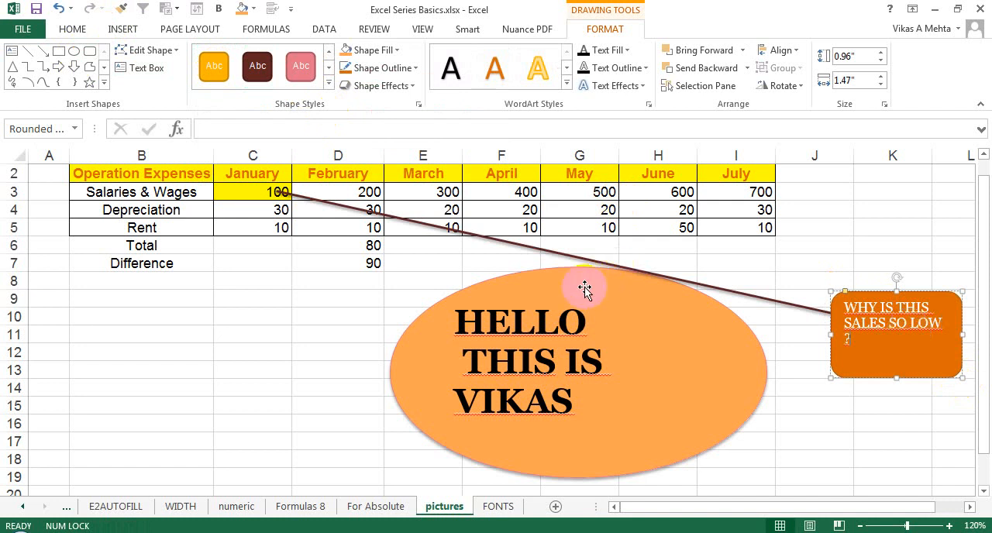
click(460, 293)
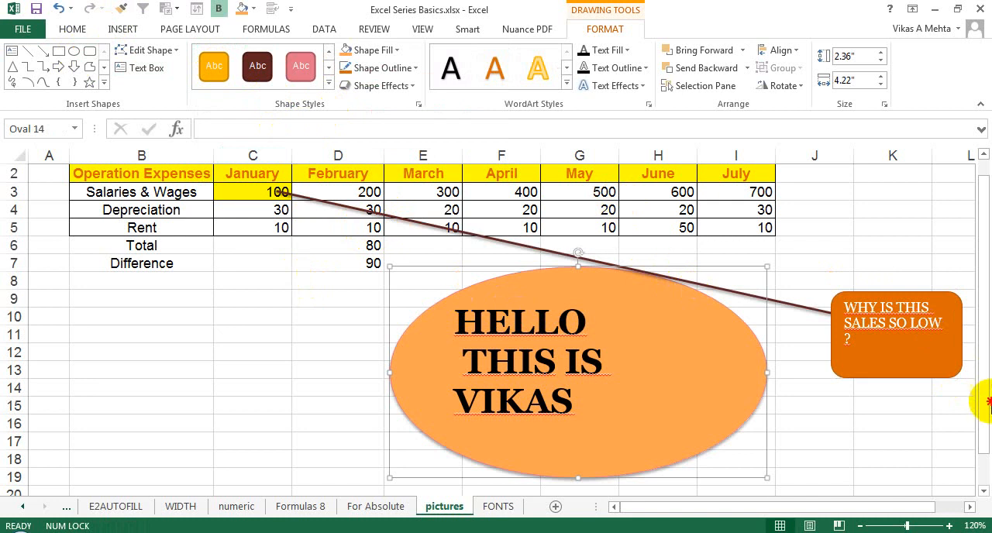
Step: Insert an Organization Chart SmartArt graphic from the Hierarchy category, with cell D22 below the existing data selected
click(983, 465)
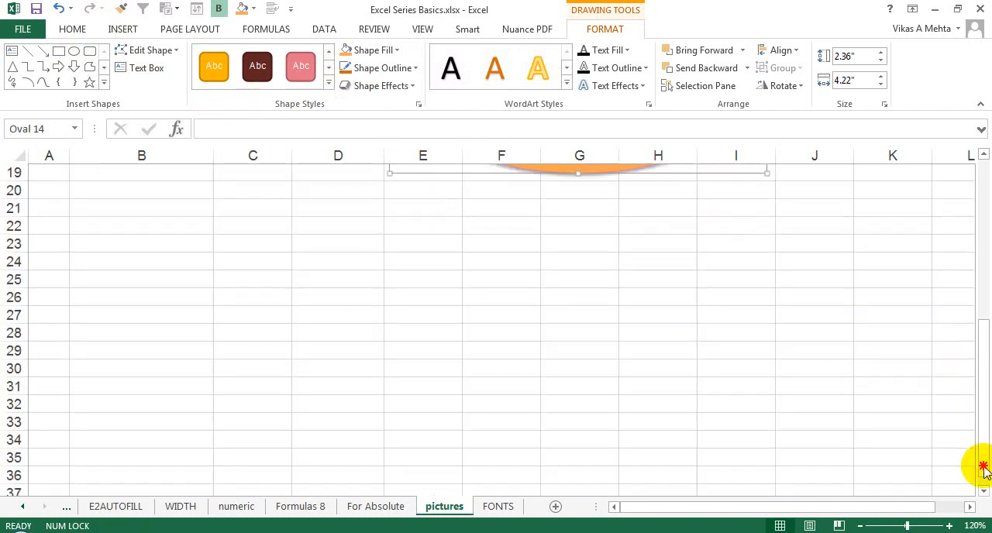
click(321, 210)
click(124, 30)
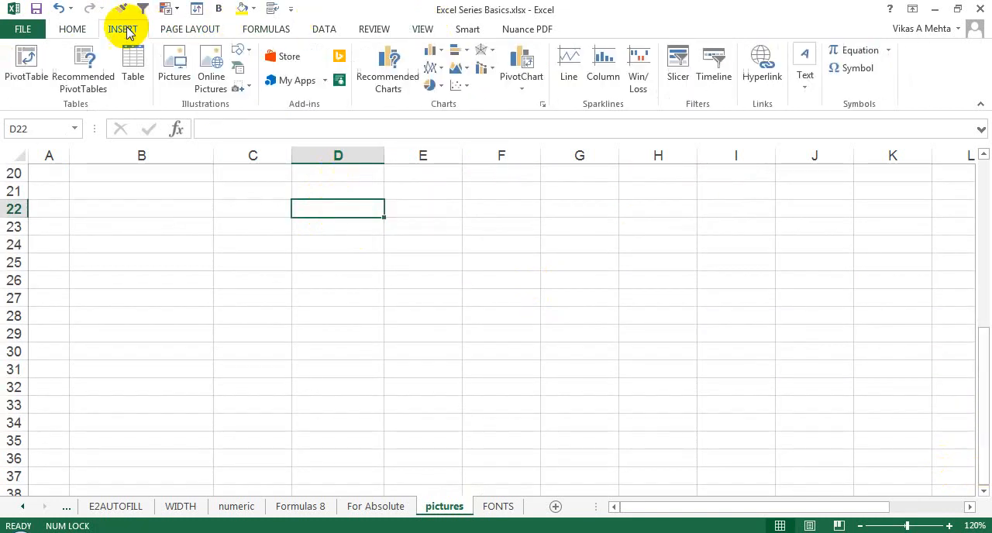
click(239, 86)
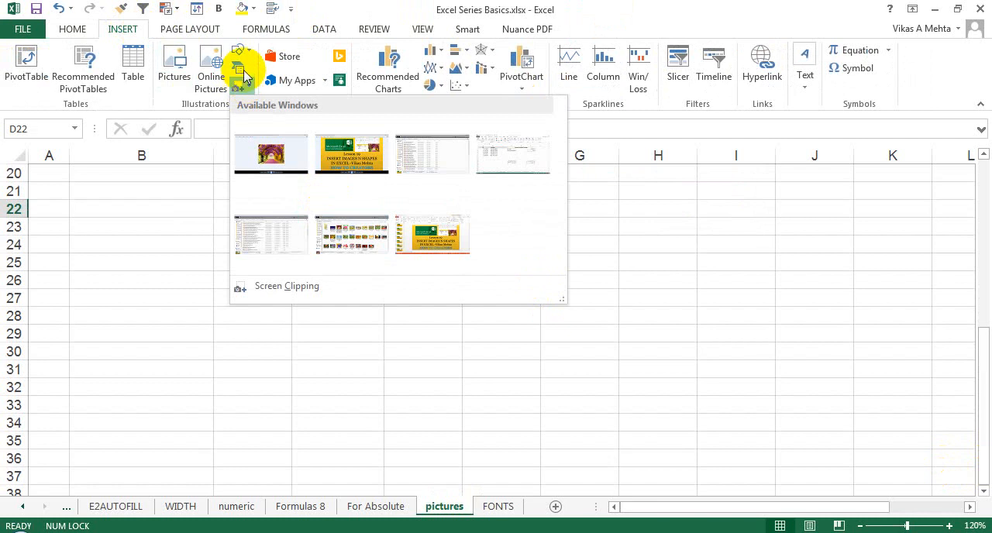
click(242, 71)
click(240, 68)
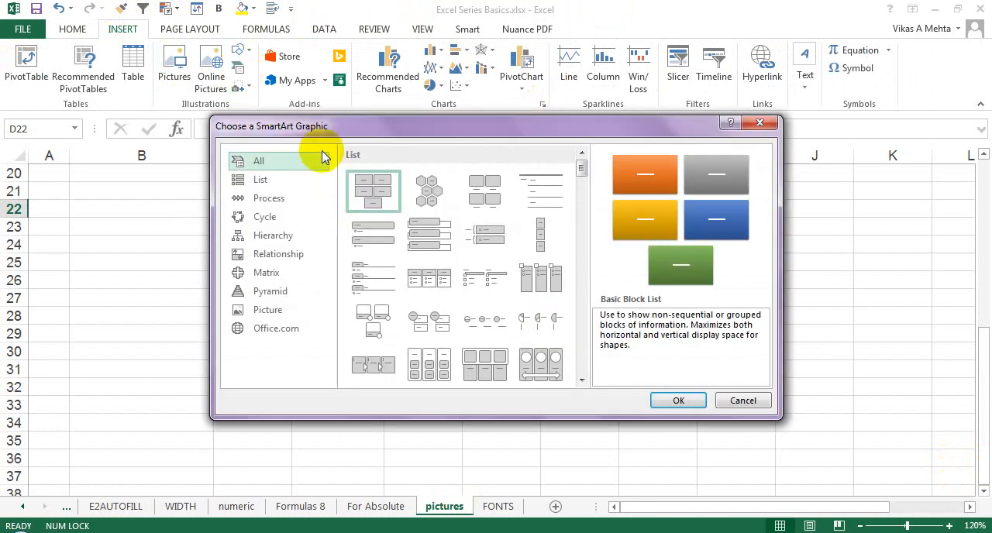
drag(365, 128, 413, 84)
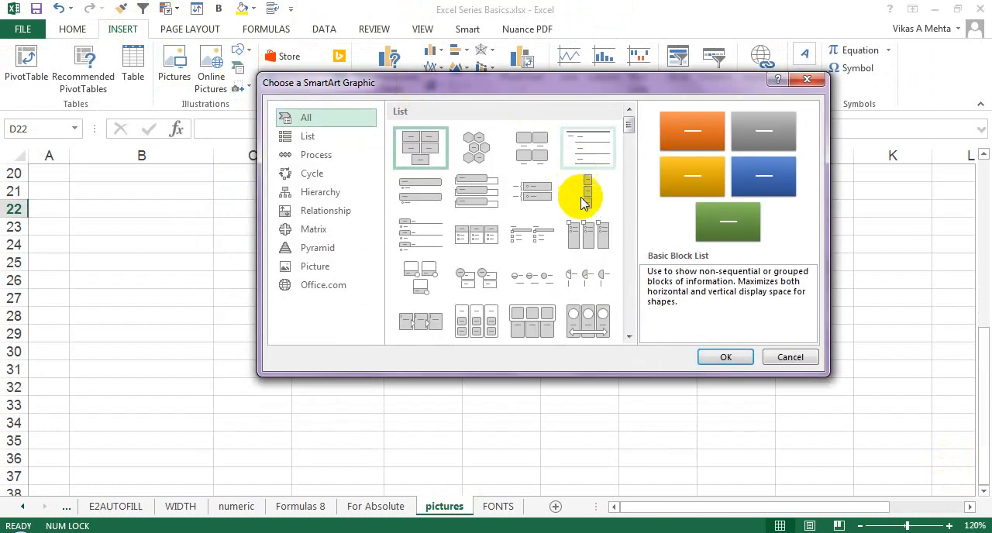
click(631, 280)
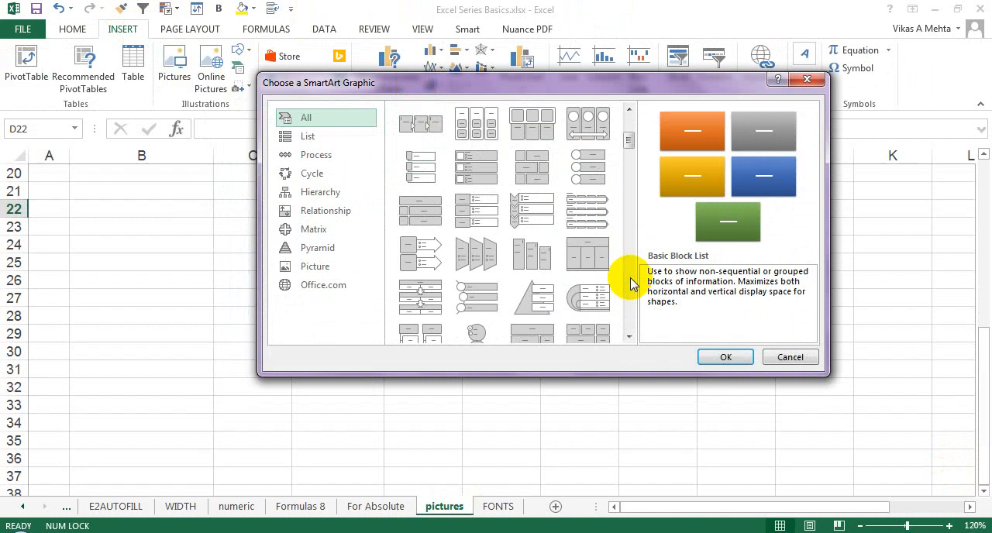
click(630, 280)
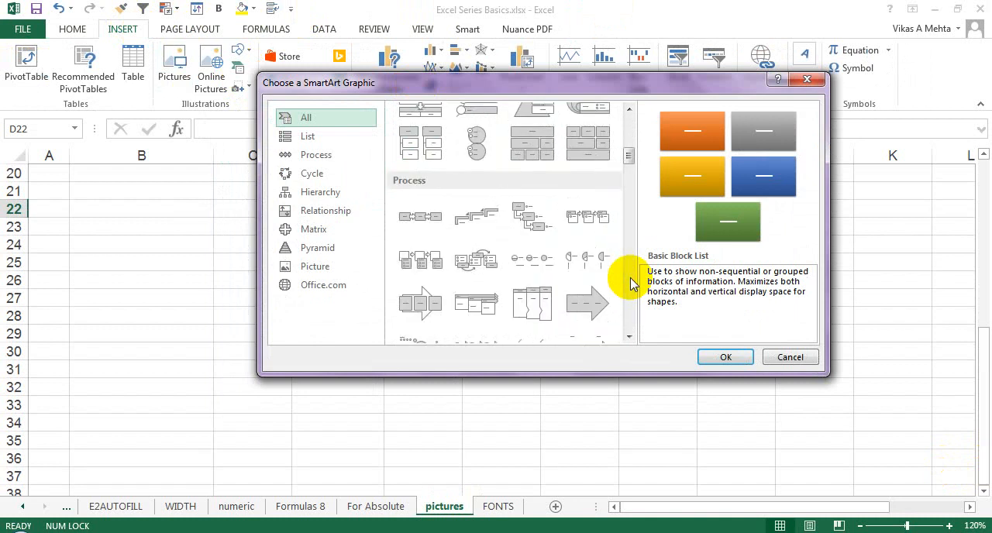
click(631, 280)
drag(629, 170, 628, 222)
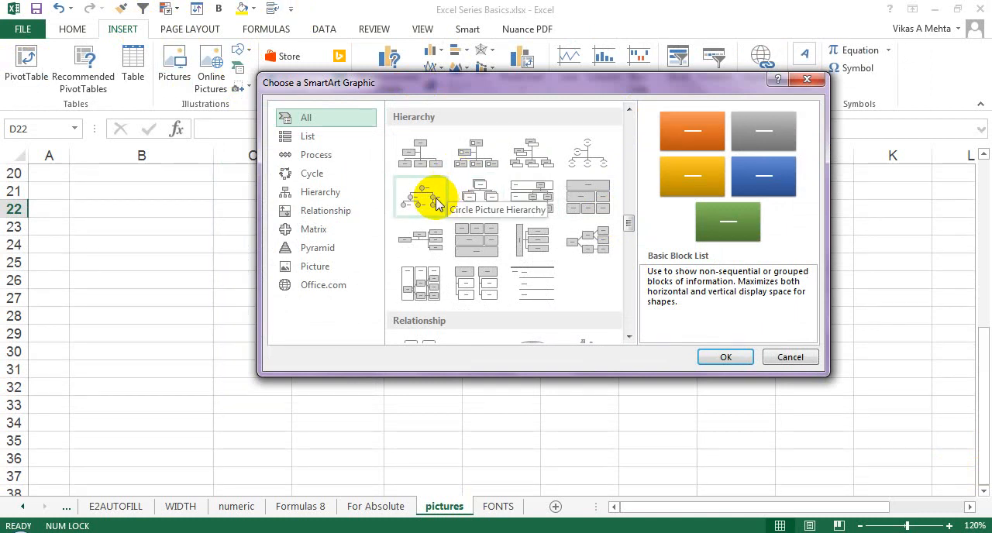
click(434, 163)
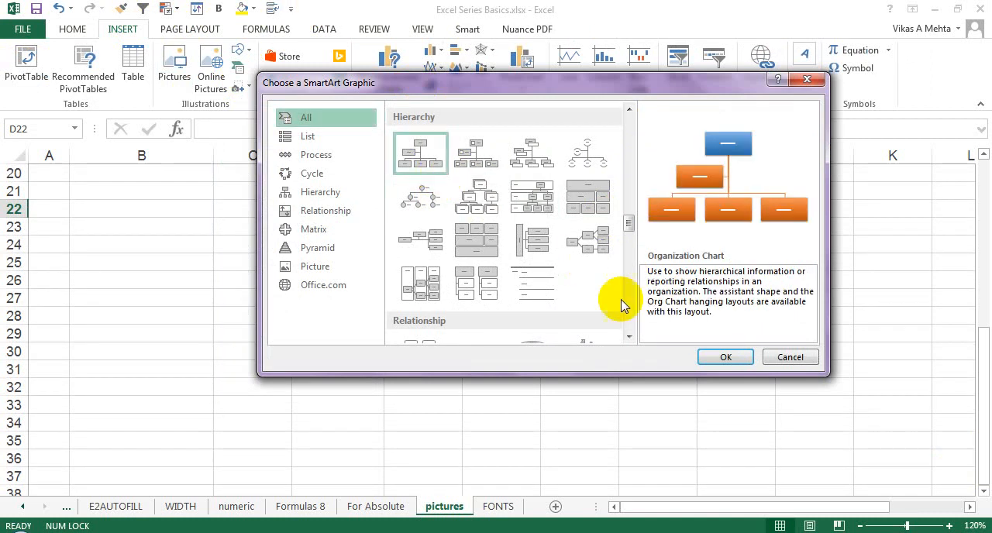
click(745, 363)
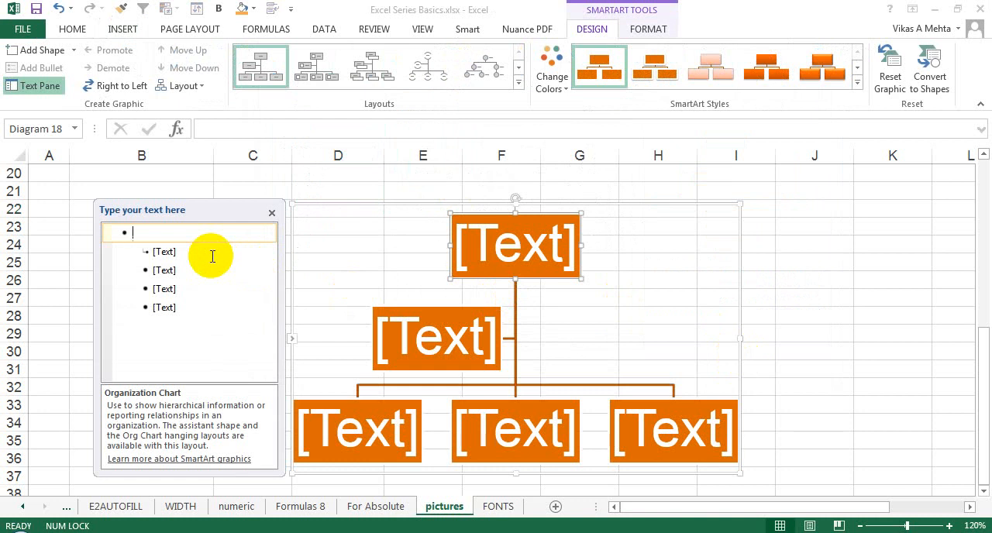
Step: Label the chart's top box BOA, the assistant box CEO, and the first two boxes of the lowest row CIO and SALES MGR
text(b)
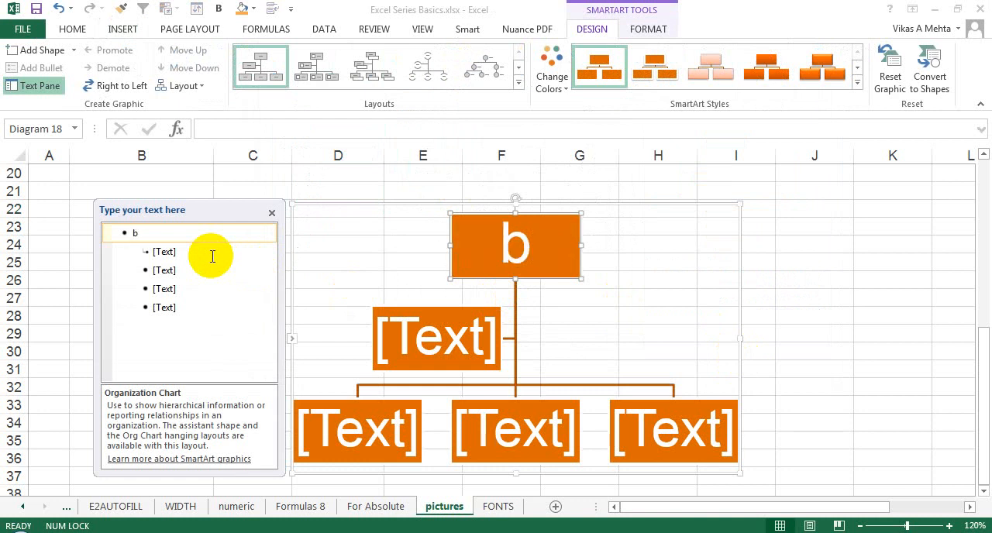
key(BackSpace)
text(BOA)
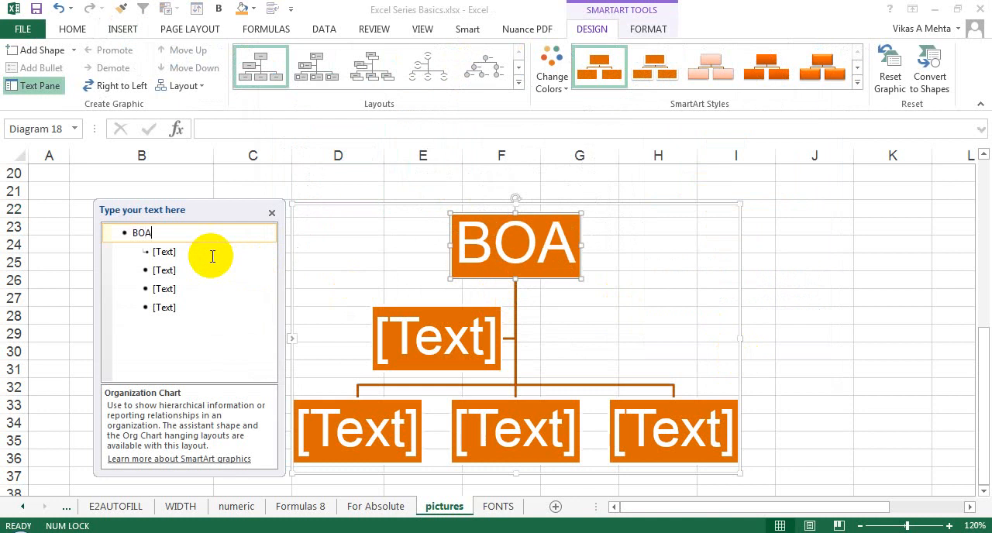
click(157, 253)
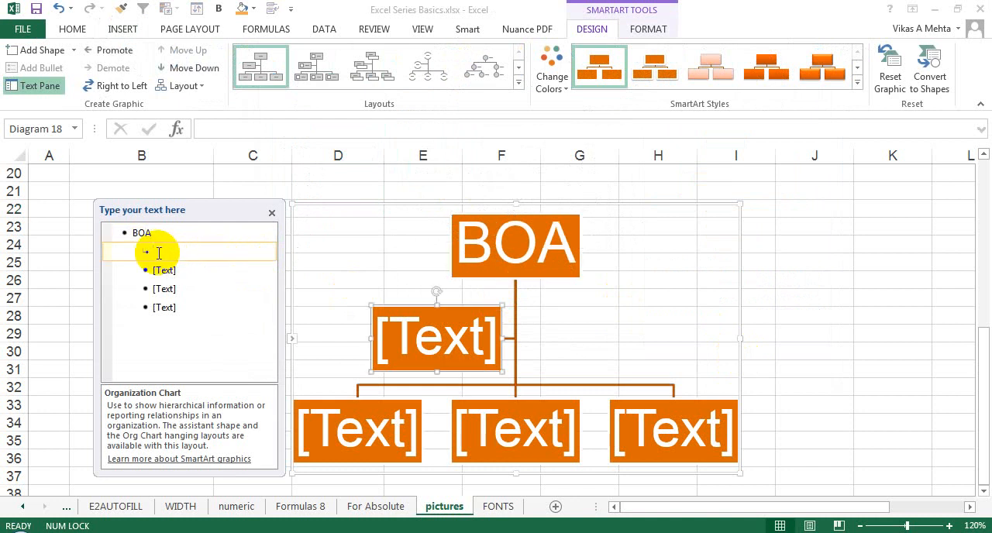
text(CEO)
click(164, 271)
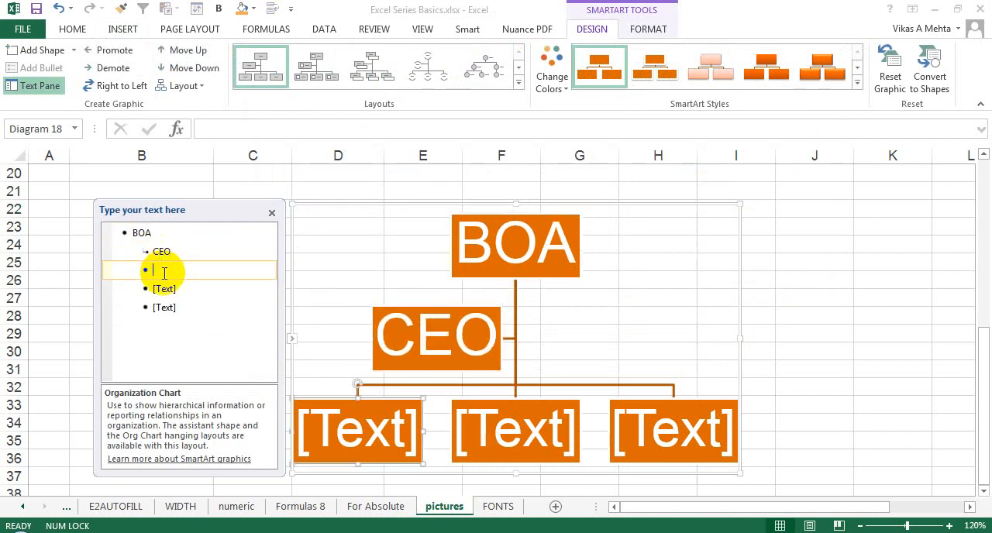
text(CIO)
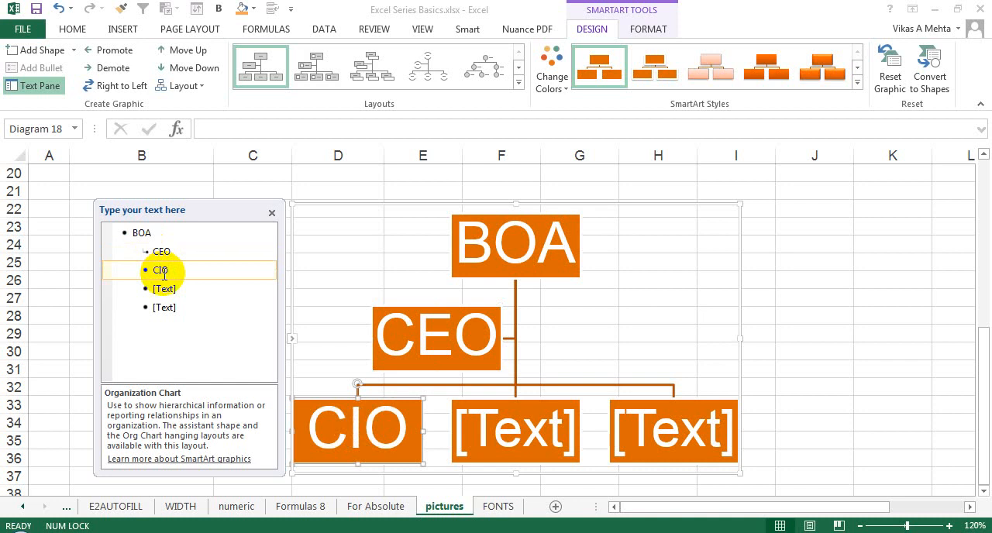
click(164, 287)
text(SALES MGR)
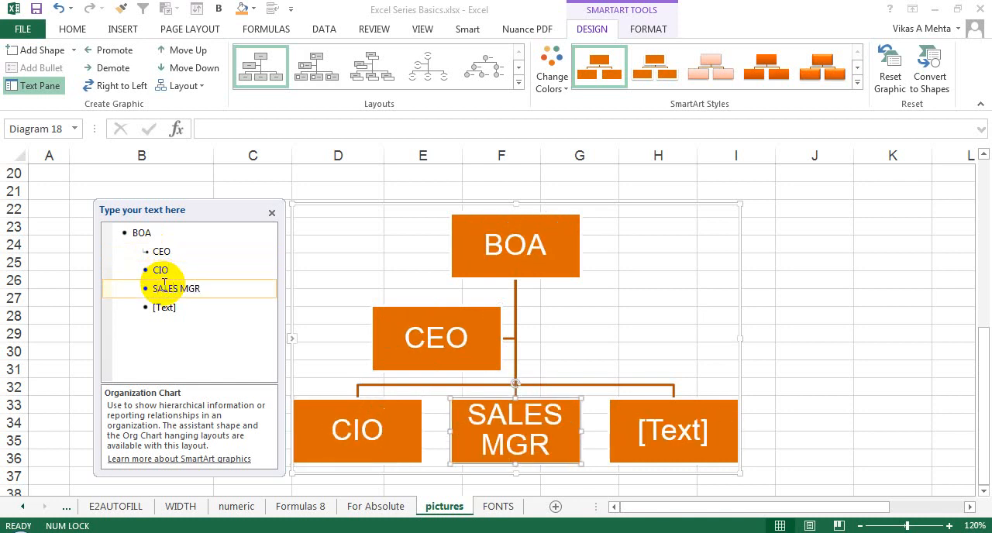
Step: Label the last box of the chart's lowest row PURCHASE
click(163, 307)
text(R)
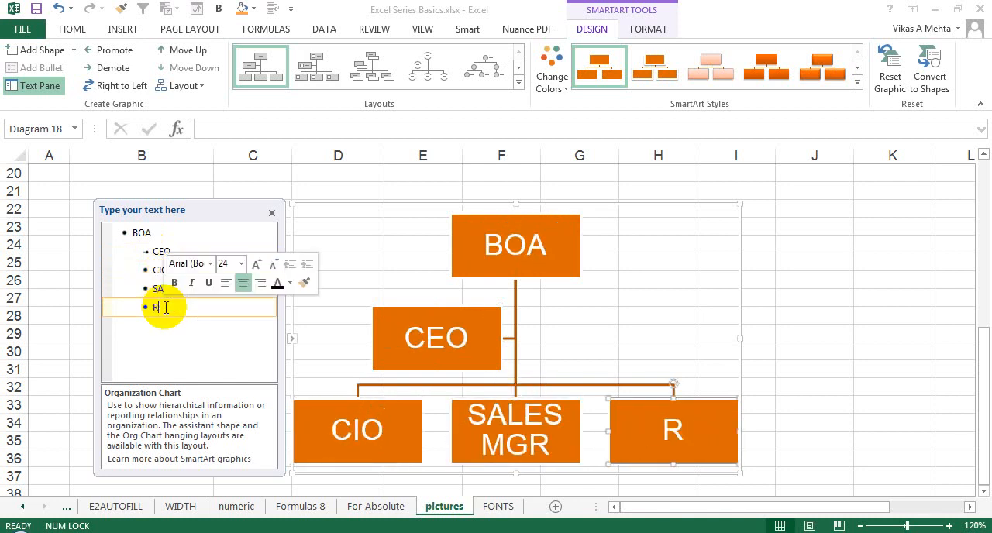
text(CHASE M)
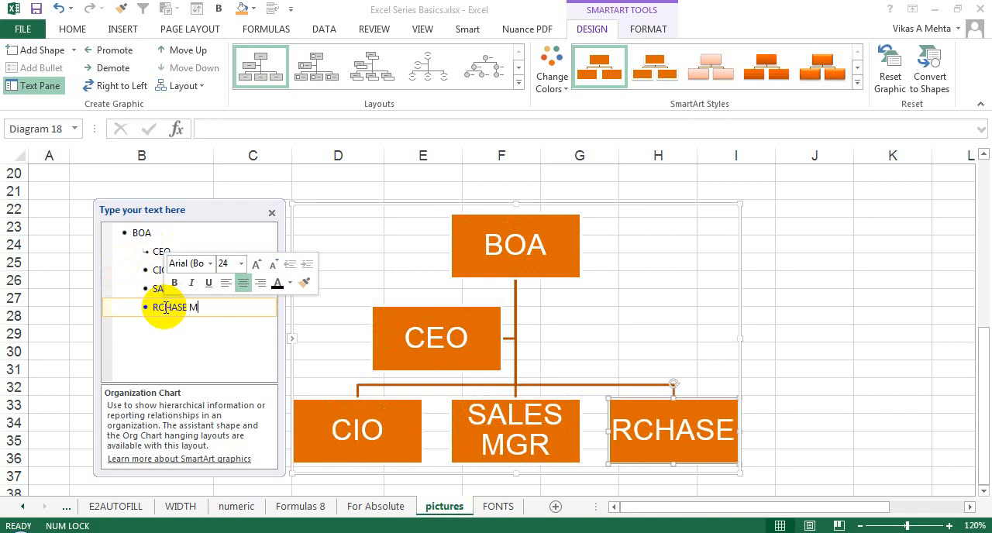
text(GR)
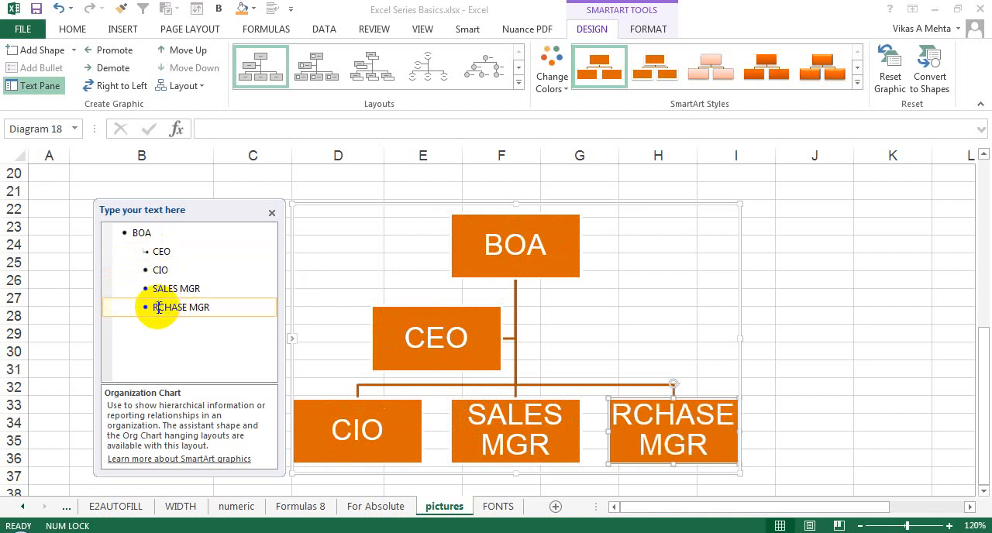
double_click(159, 308)
text(PURCHASE)
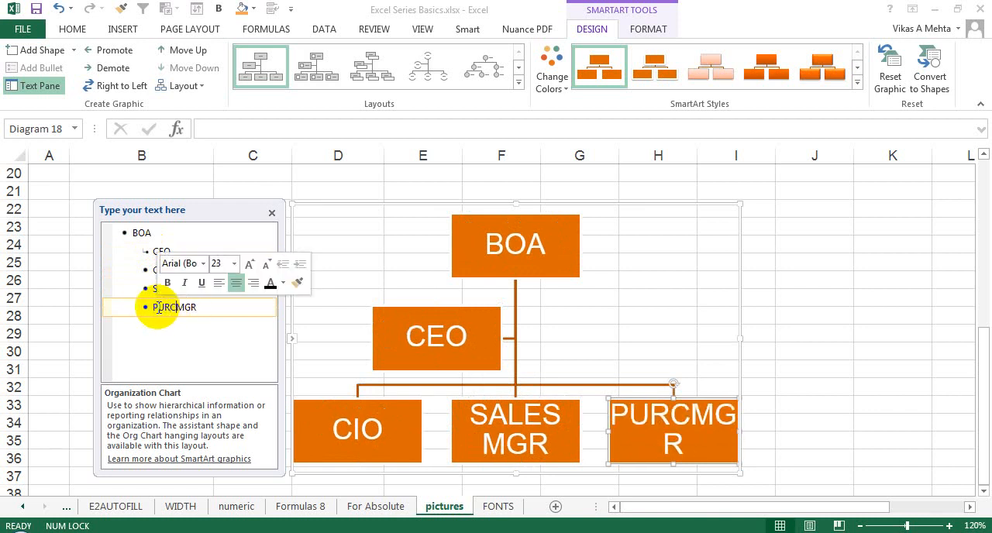
key(Delete)
key(Delete)
key(Delete)
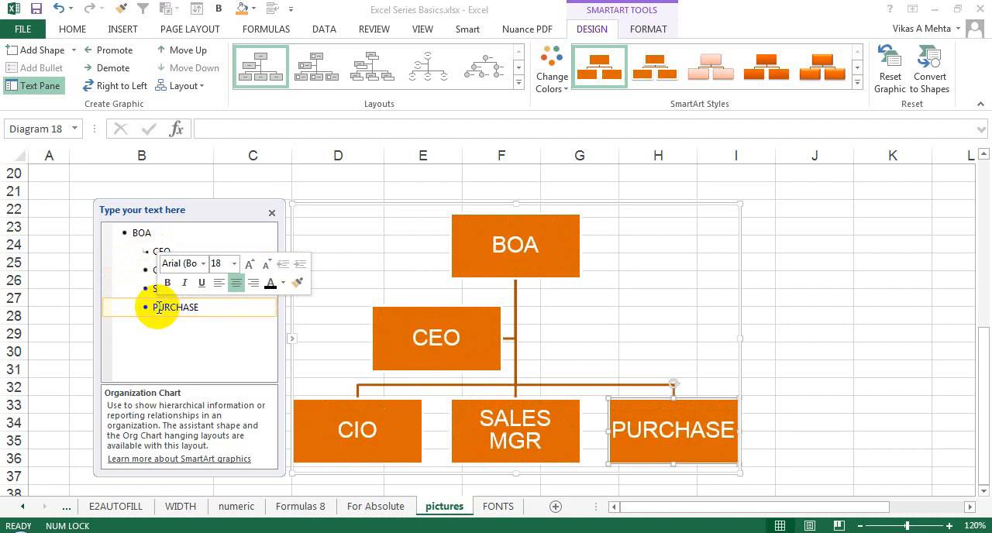
Step: Add a shape below the SALES MGR box and label it REGION
click(515, 416)
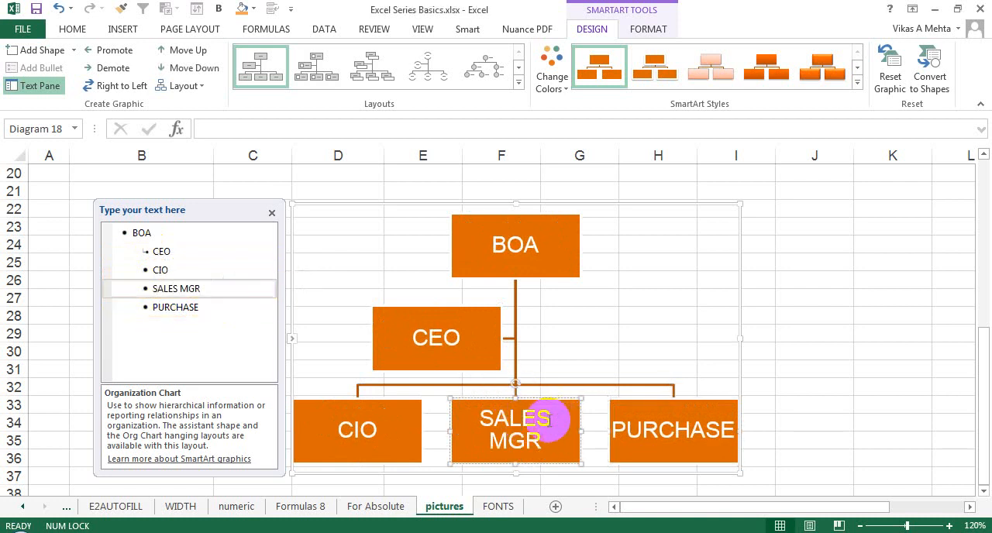
right_click(554, 428)
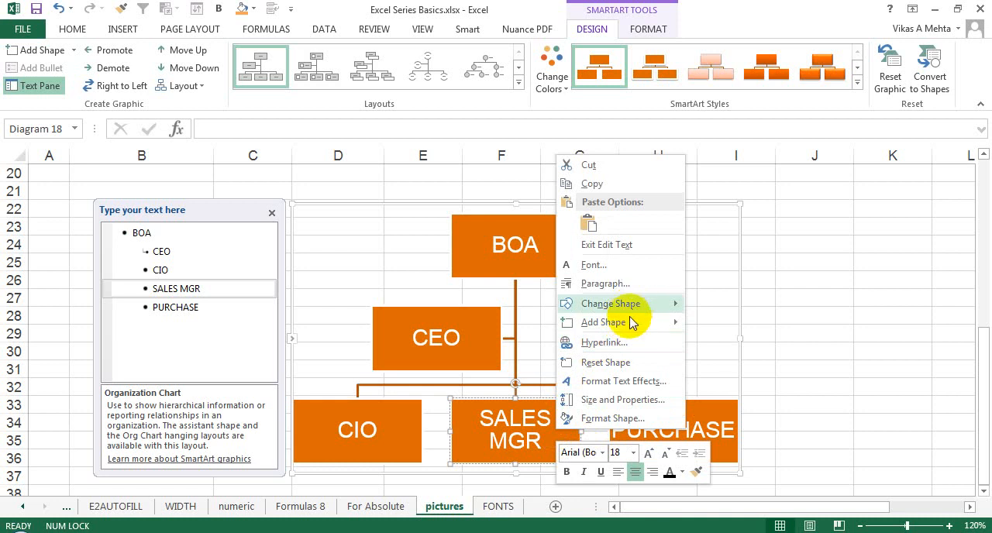
mouse_move(632, 324)
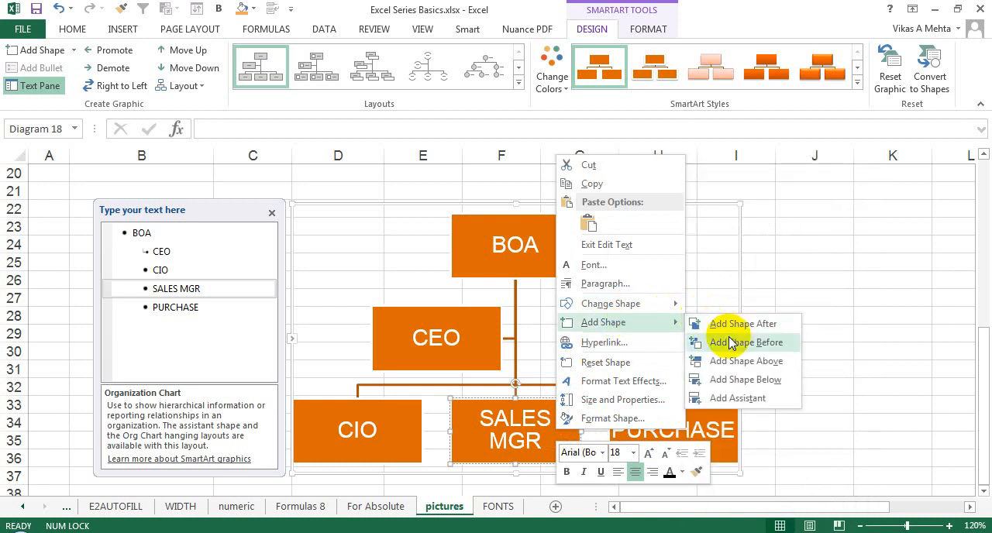
click(722, 380)
click(539, 448)
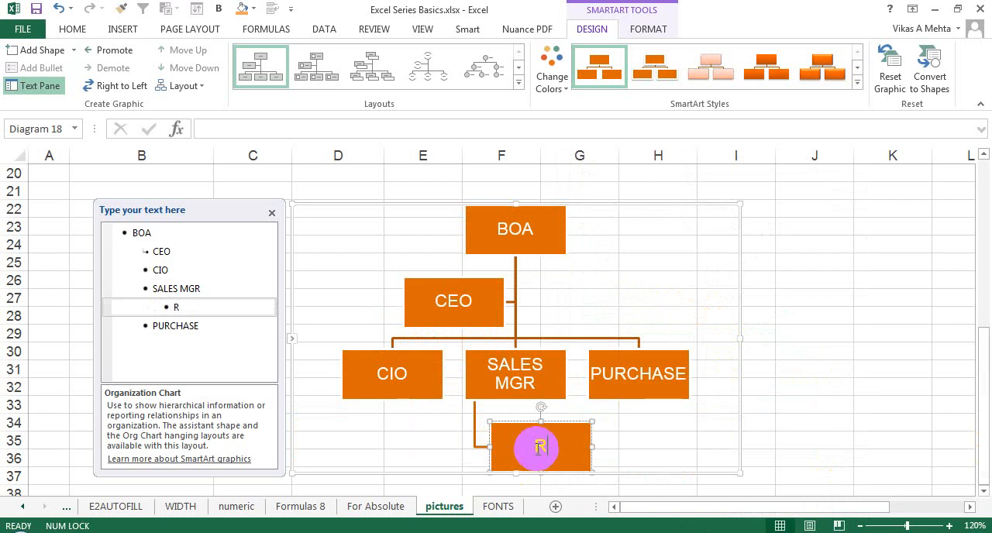
text(REGION)
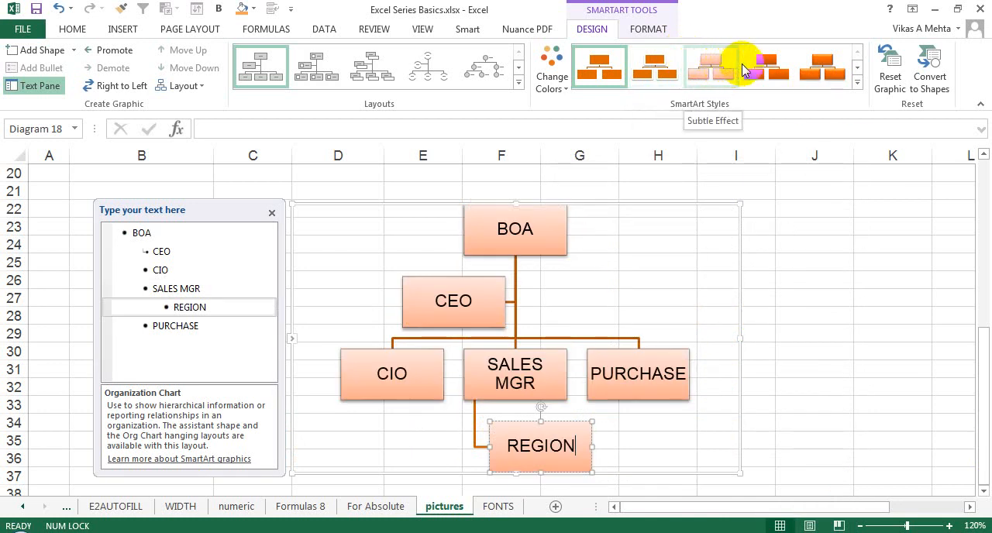
Step: Examine the SmartArt styles, color variations, chart layouts and branch layout options available for the organization chart
click(857, 82)
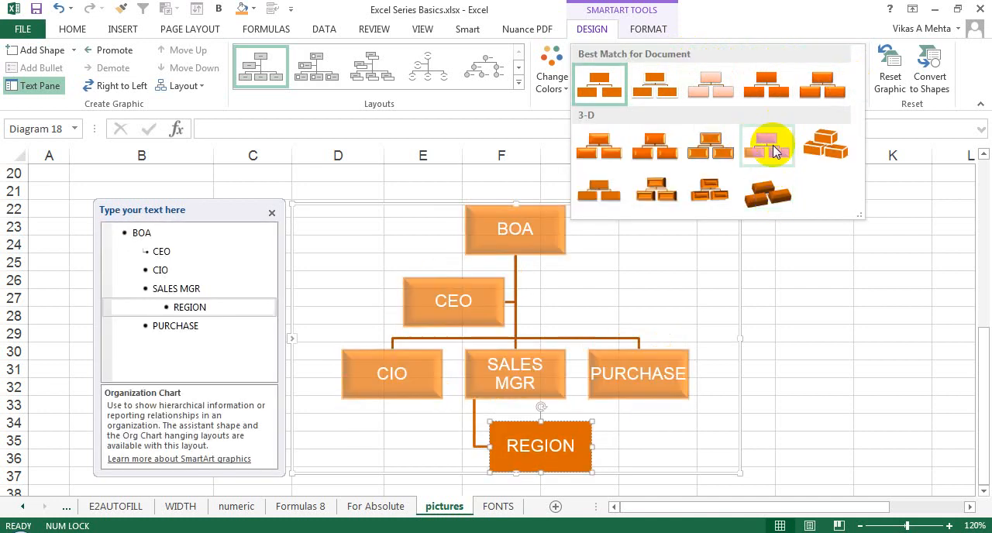
click(548, 76)
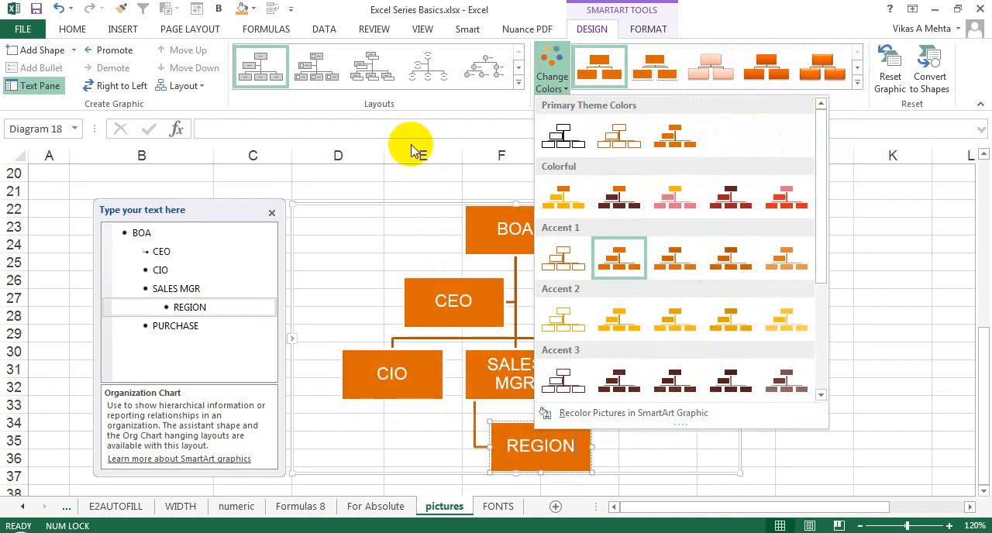
click(517, 68)
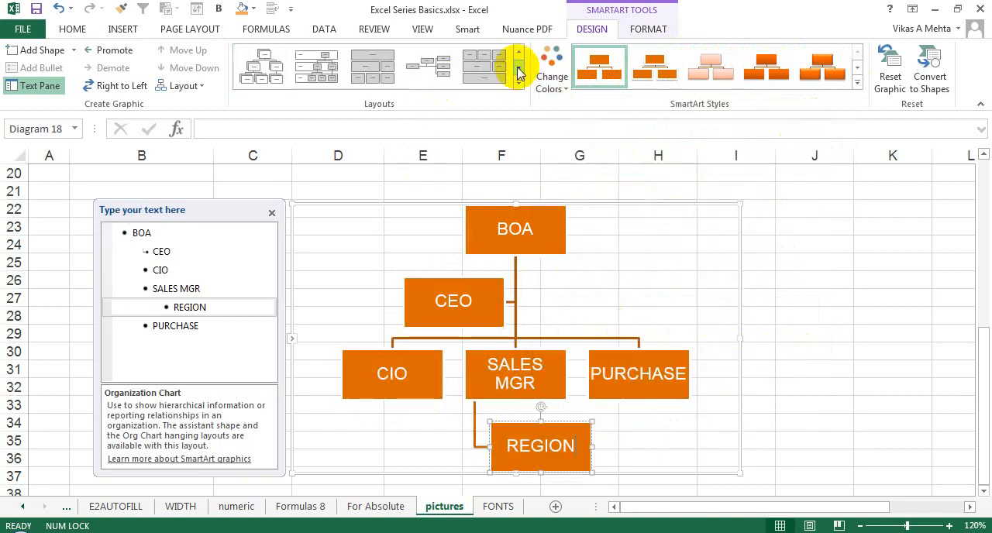
click(518, 82)
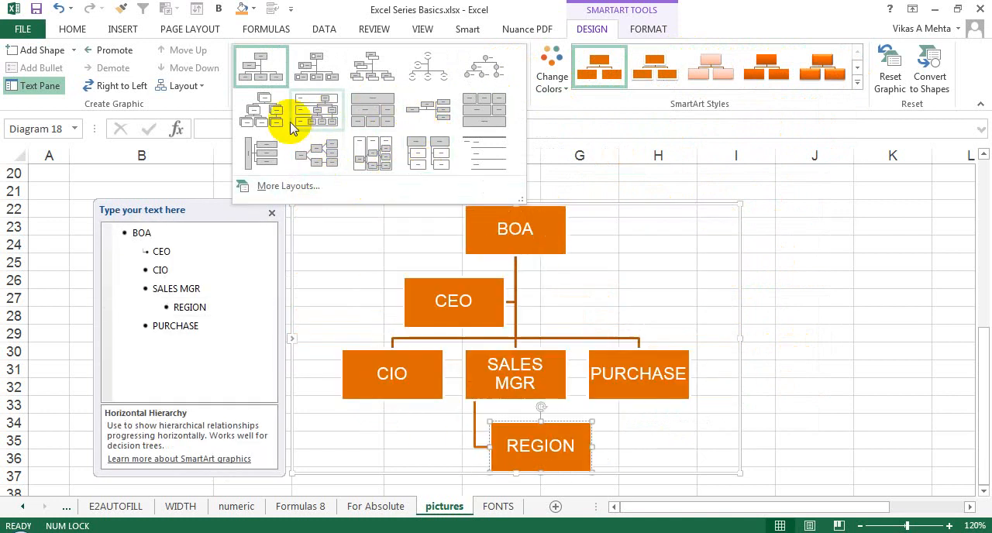
click(200, 86)
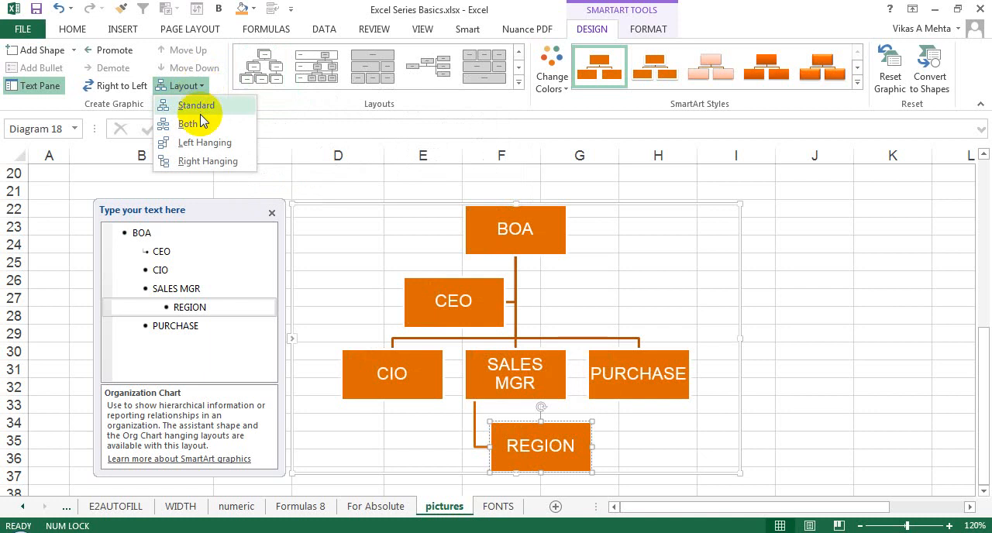
click(197, 152)
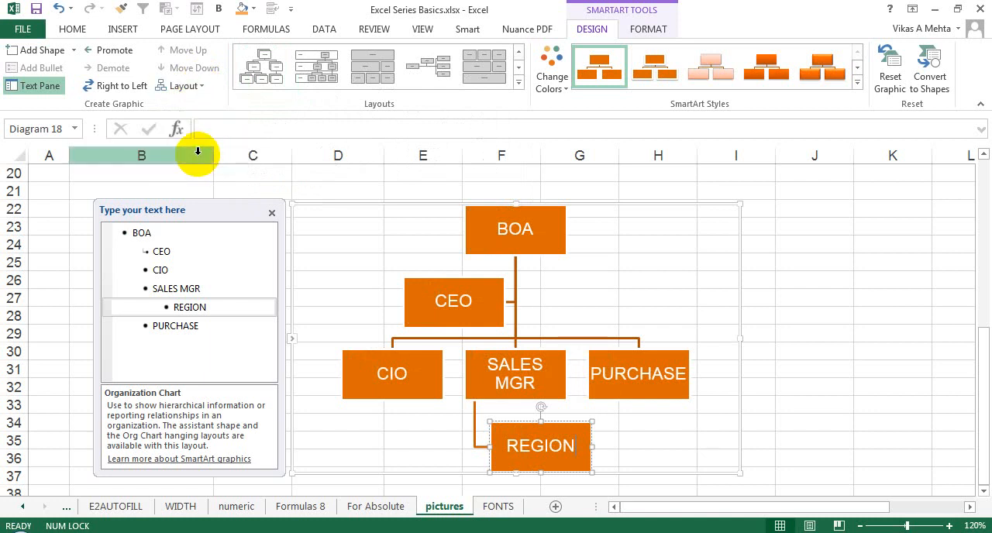
click(455, 283)
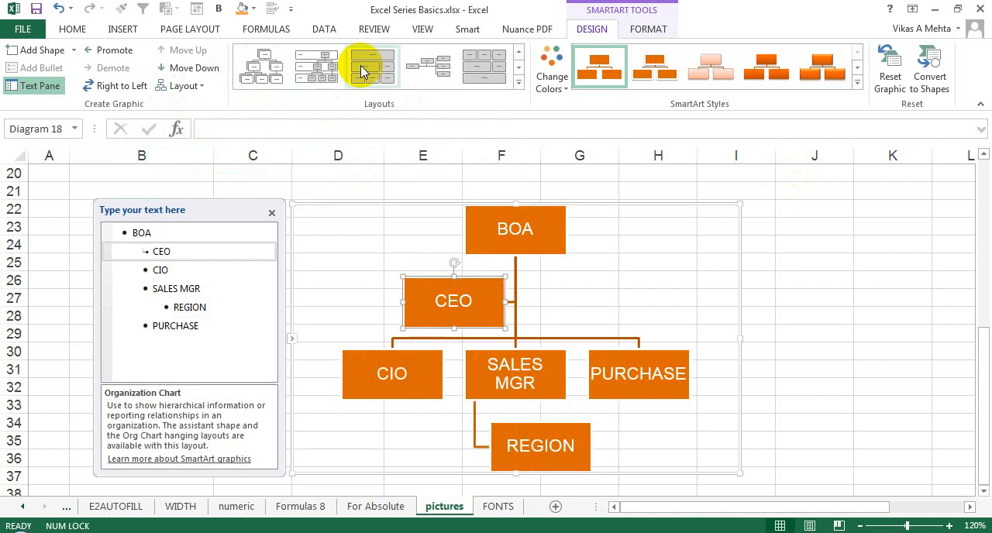
click(124, 30)
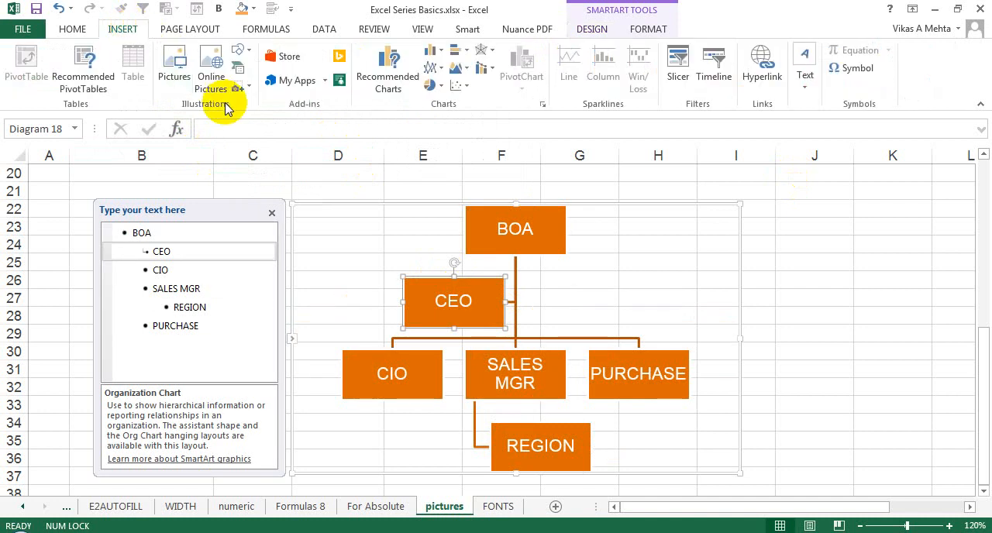